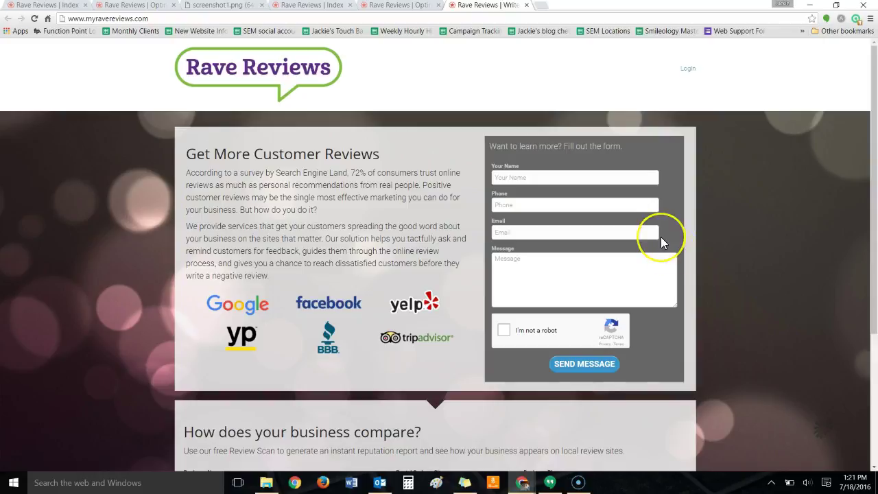
Open the practice's opt-in request page and select its full web address
left_click(70, 284)
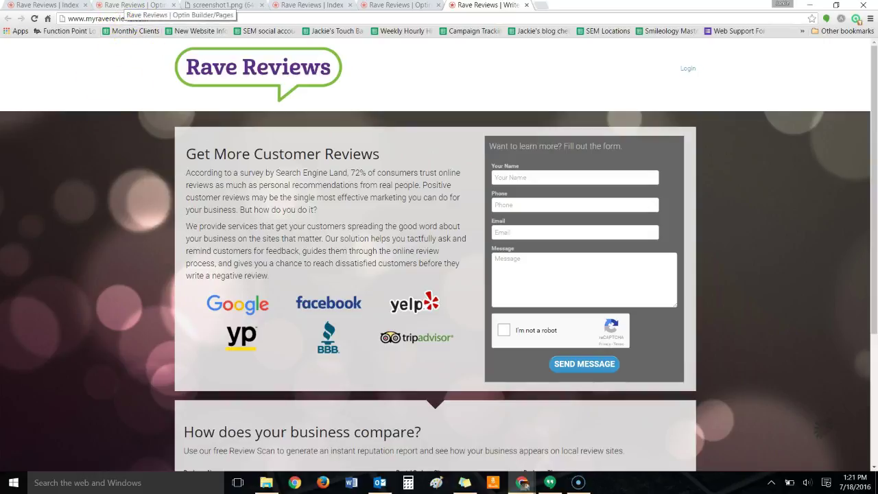
left_click(131, 5)
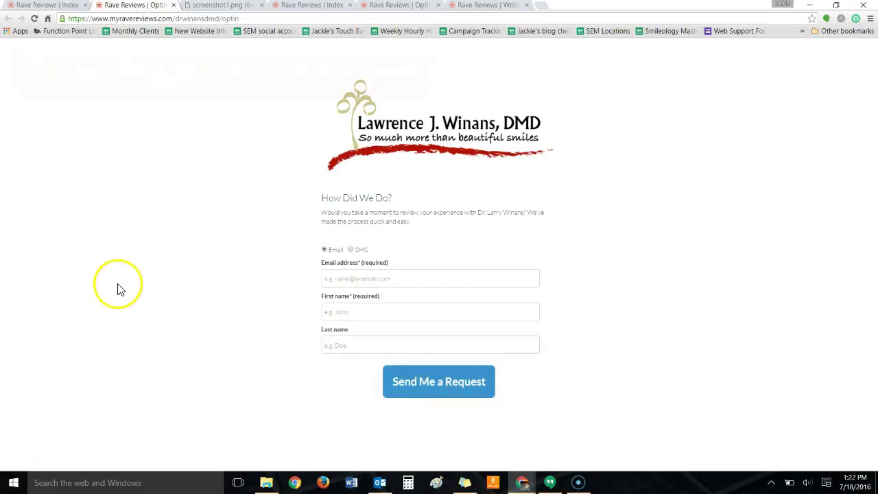
left_click_drag(258, 18, 27, 18)
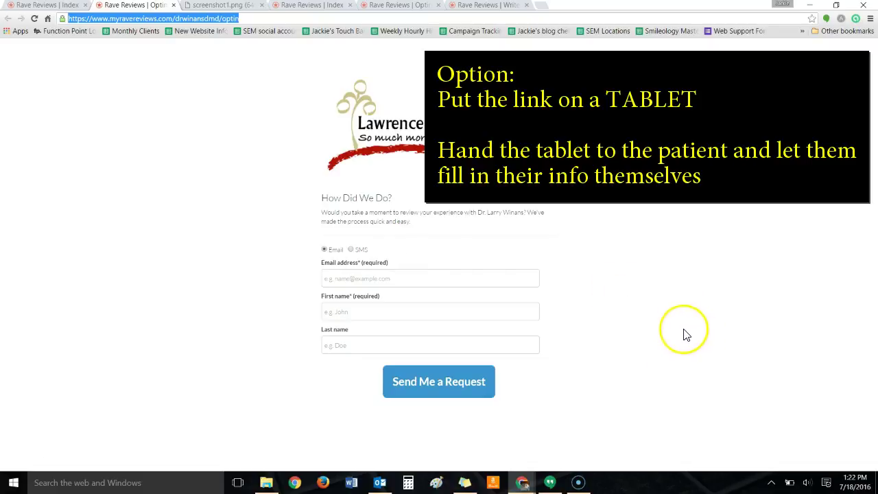
Switch the review request form from Email to SMS and activate the Mobile phone field
left_click(345, 278)
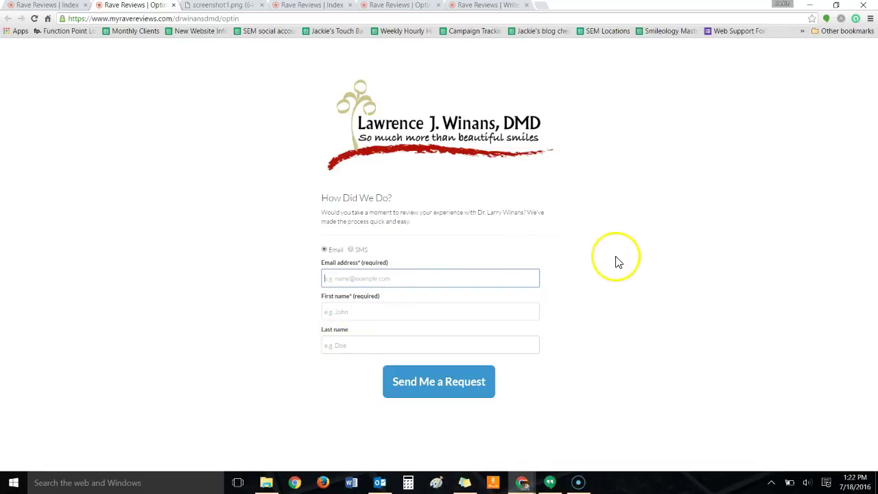
left_click(350, 250)
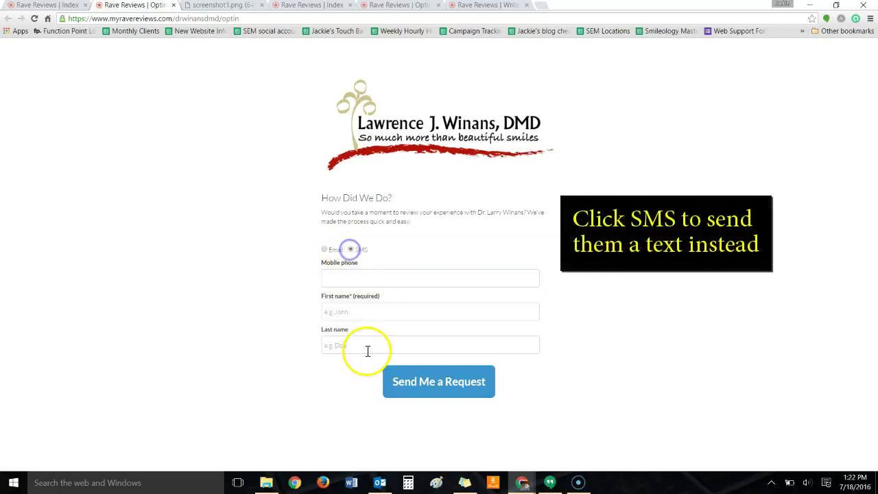
left_click(392, 277)
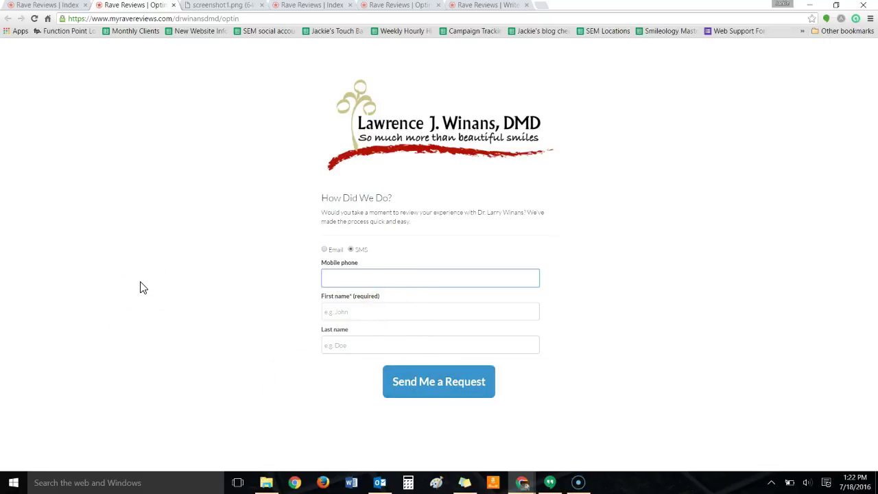
left_click(522, 275)
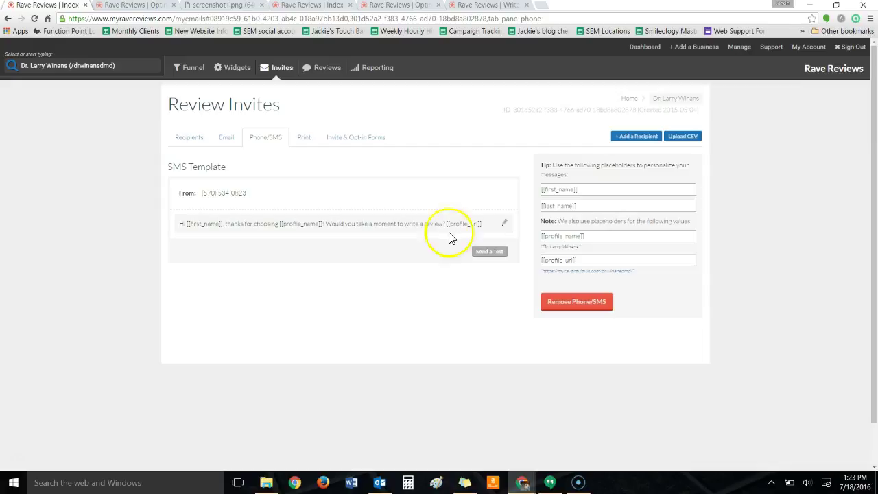
View the practice's review funnel and compare it with the mobile version in screenshot1.png
left_click(193, 68)
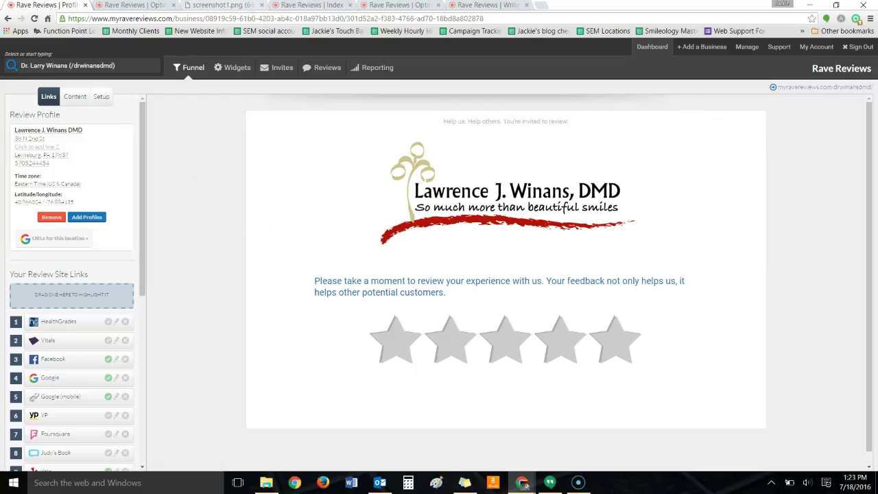
left_click(231, 6)
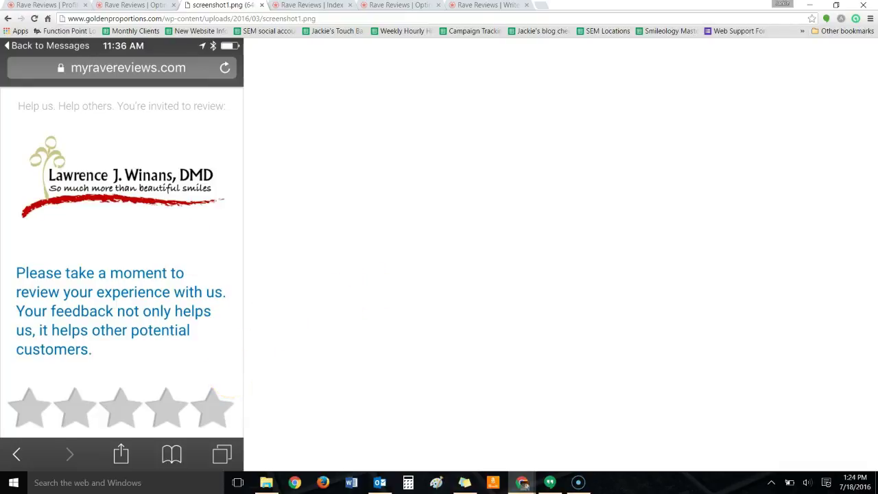
left_click(56, 5)
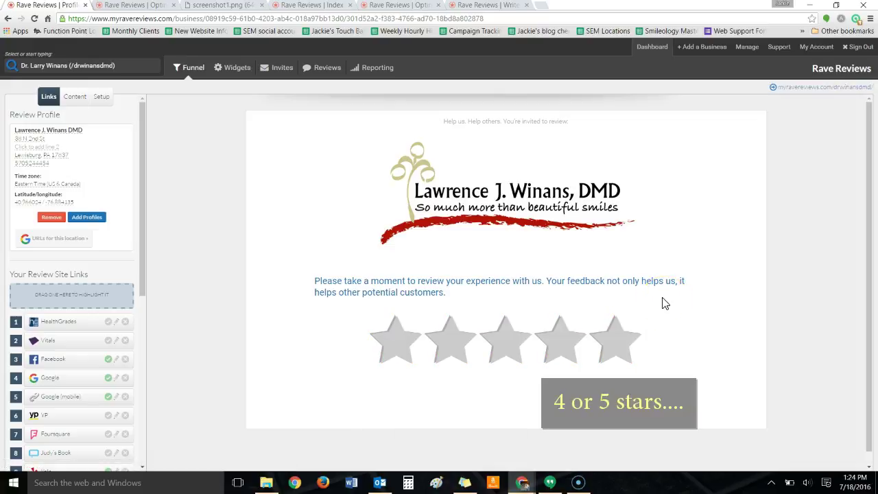
Give a five-star rating in the funnel preview, follow the Google option to the practice's listing and look through its reviews
left_click(620, 338)
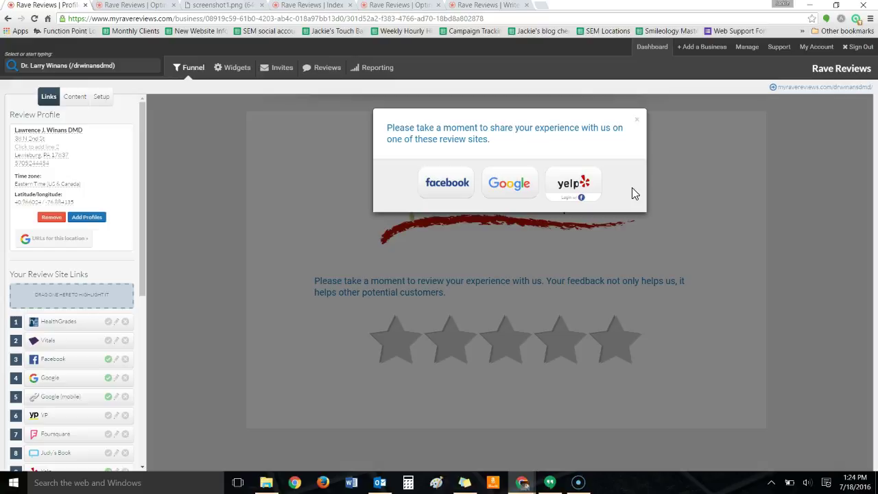
left_click_drag(144, 146, 147, 217)
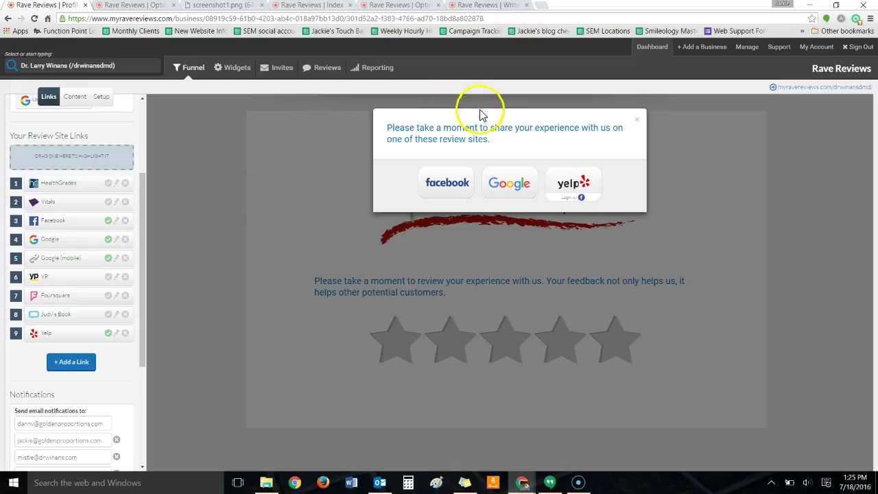
left_click(502, 194)
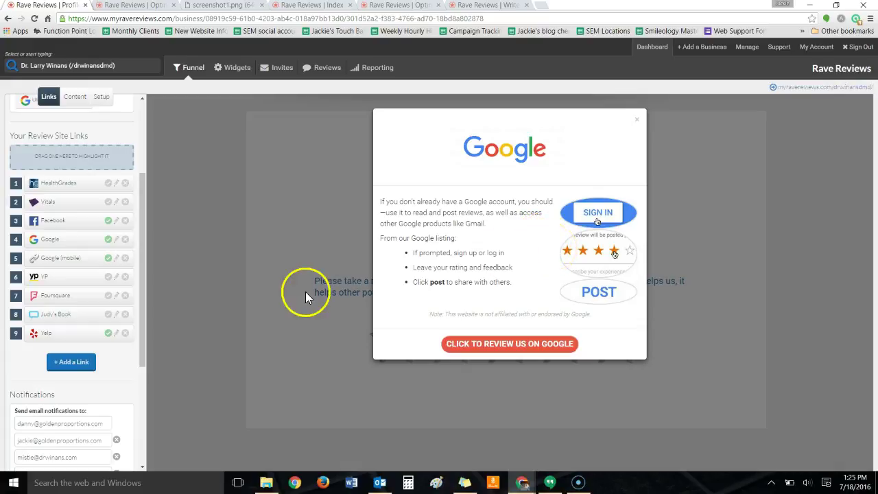
left_click(472, 349)
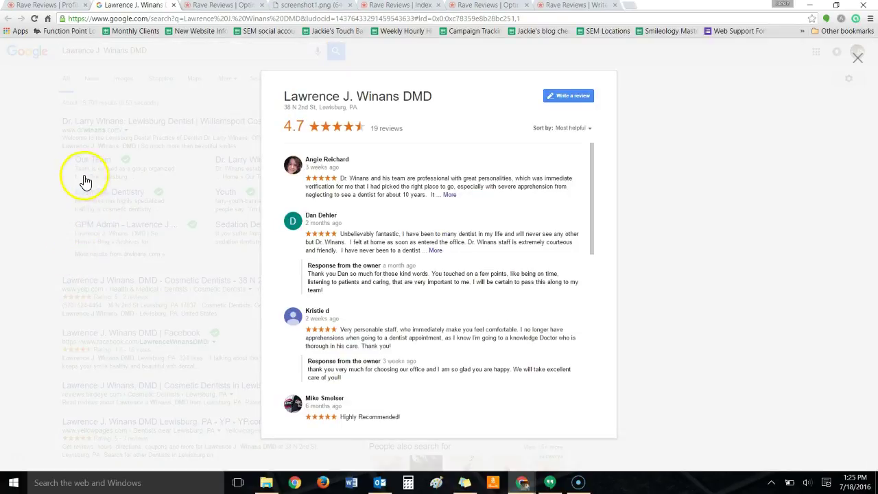
scroll(442, 288, "down", 1)
scroll(443, 288, "down", 6)
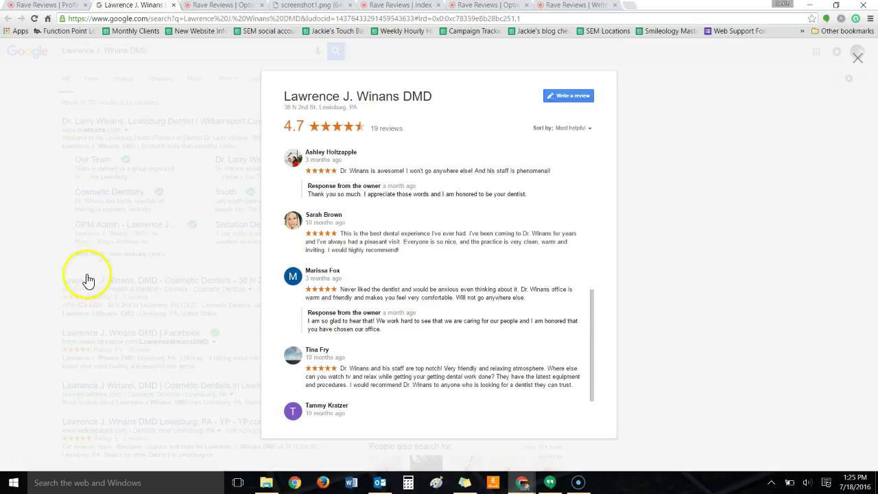
Return to the funnel preview, give five stars again and follow the Facebook option to the practice's page
left_click(46, 6)
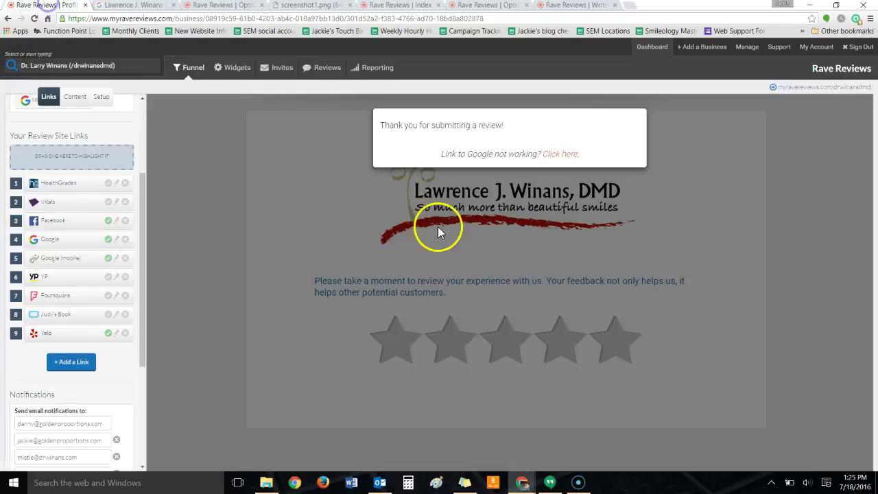
left_click(610, 345)
left_click(447, 182)
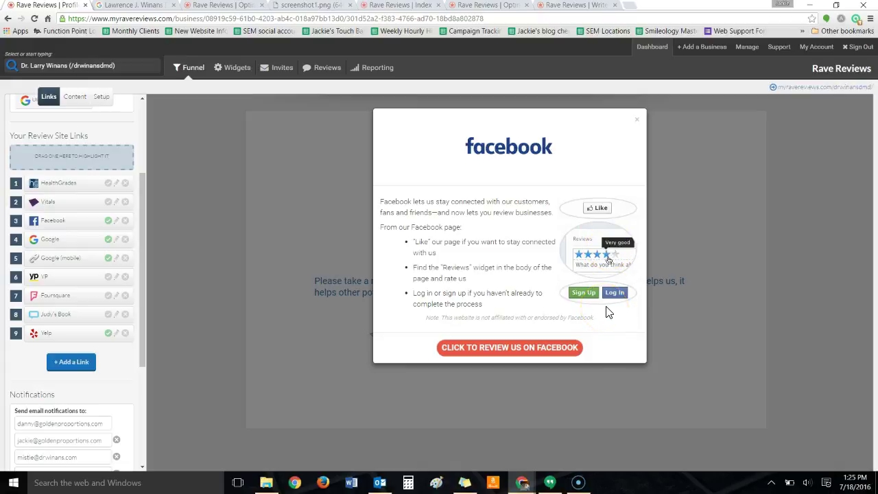
left_click(490, 350)
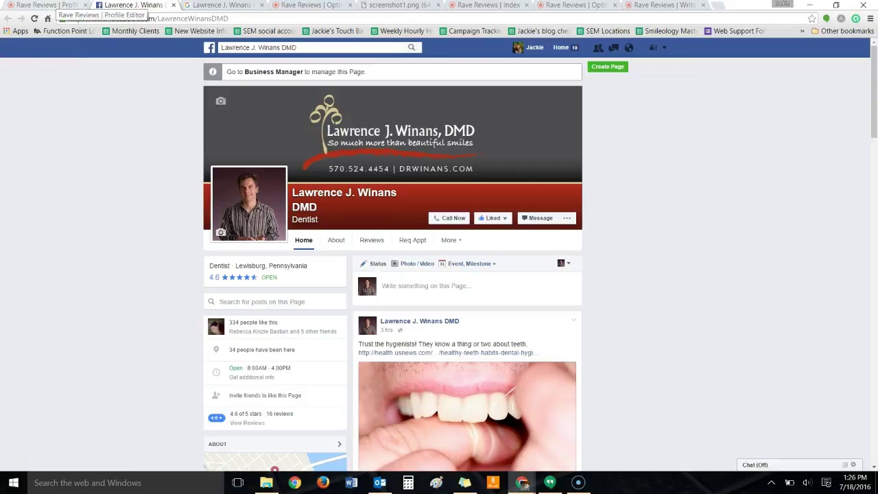
Go back to the funnel preview, give another five-star rating and follow the Yelp option to the practice's listing
left_click(56, 6)
left_click(590, 308)
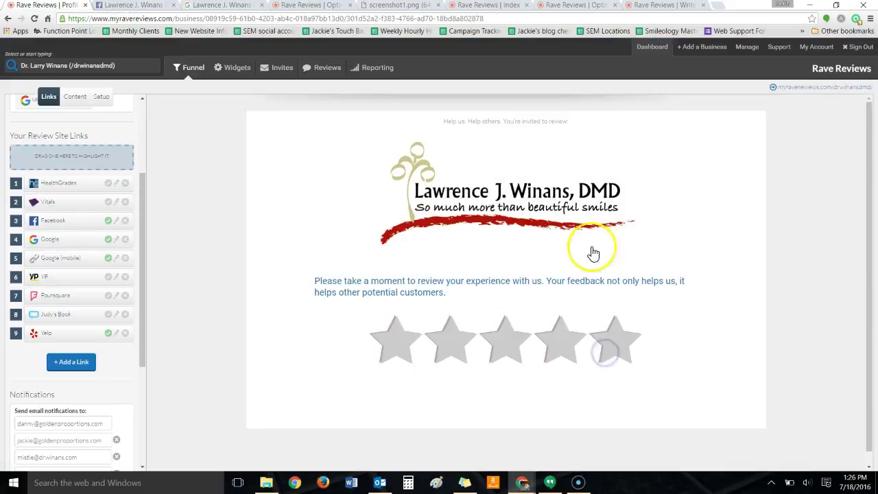
left_click(621, 338)
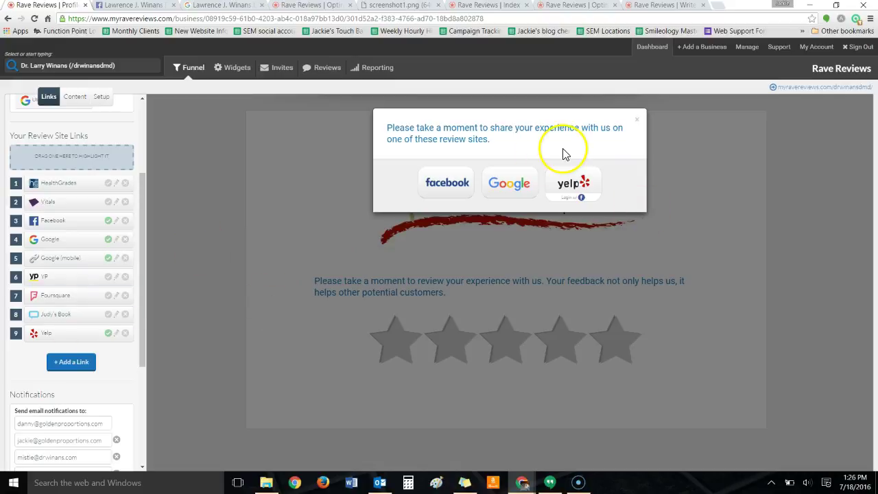
left_click(573, 183)
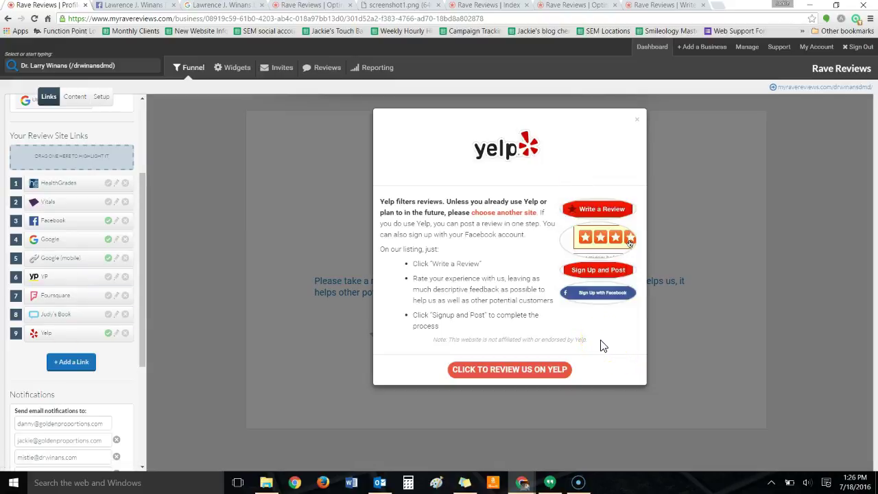
left_click(506, 371)
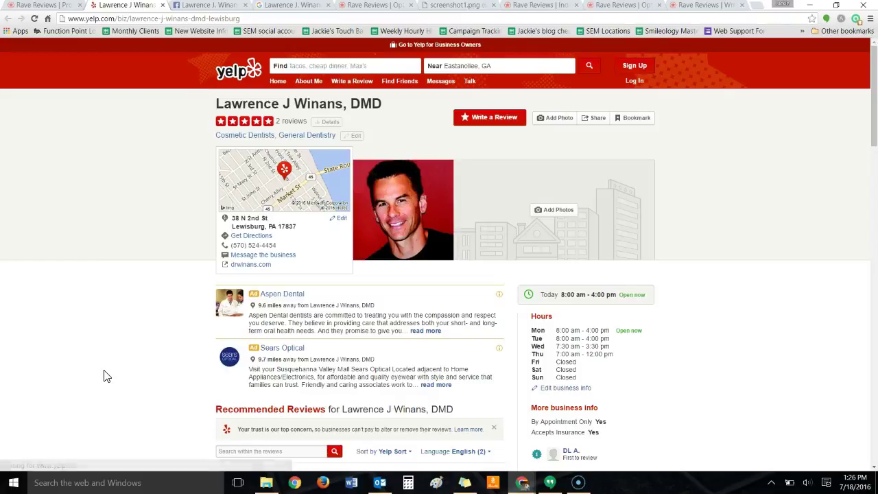
left_click(98, 366)
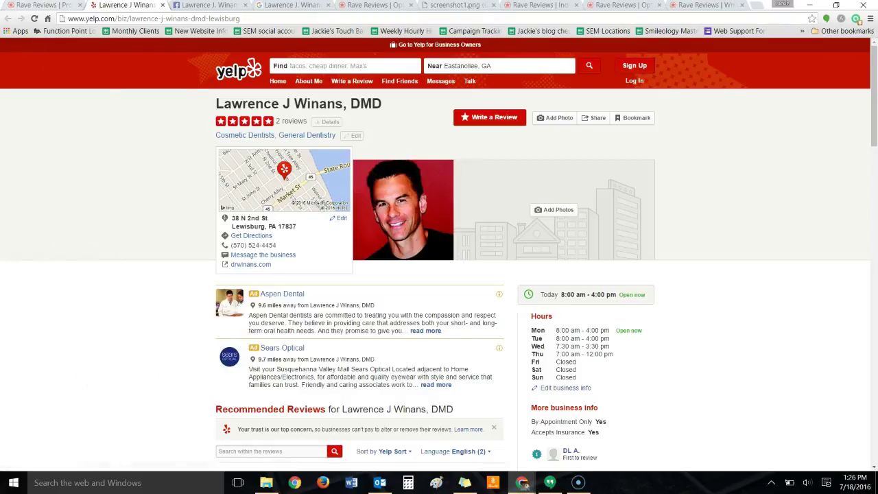
Return to the funnel preview, preview the three-star rating and choose the one-star rating labelled Bad
left_click(41, 5)
left_click(290, 364)
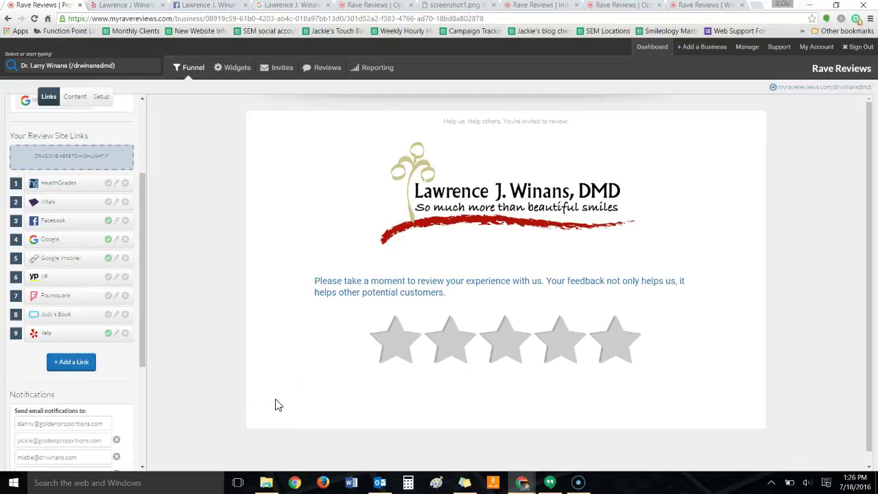
left_click_drag(332, 328, 500, 346)
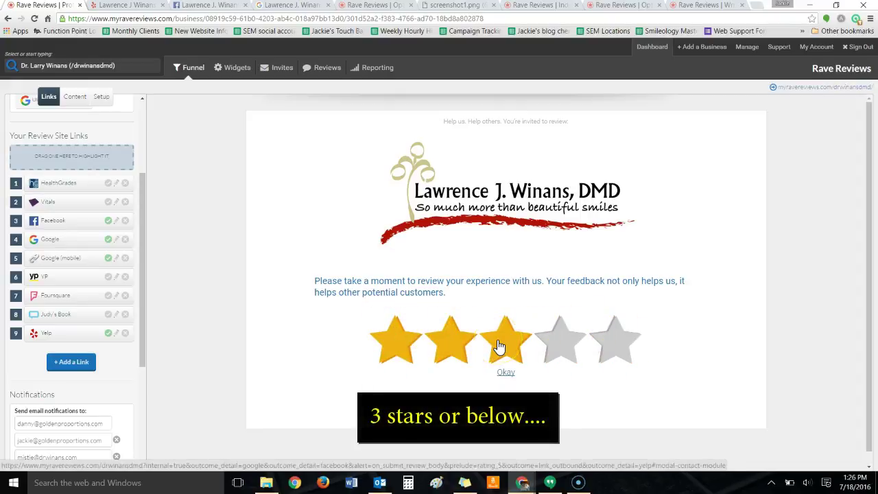
left_click_drag(500, 347, 405, 343)
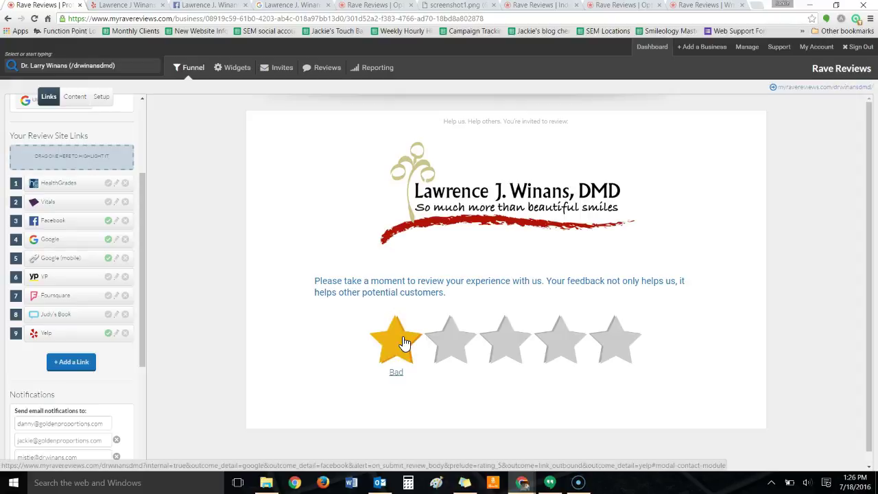
left_click(405, 343)
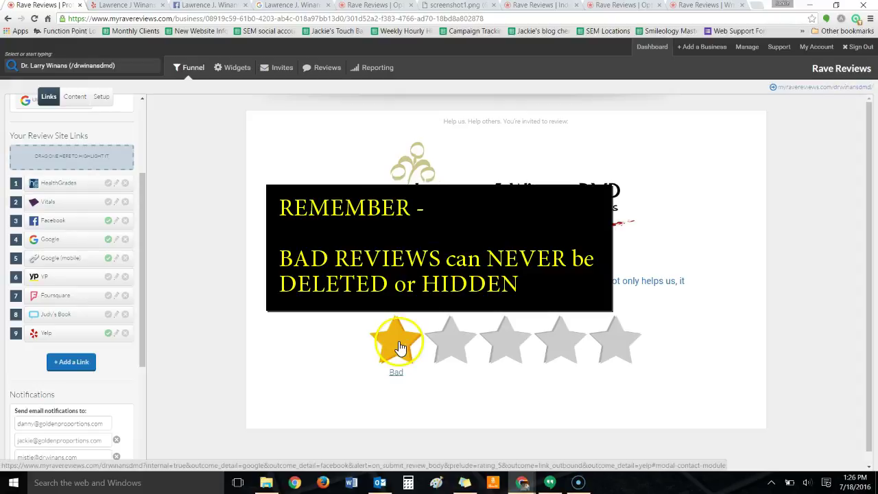
left_click(402, 343)
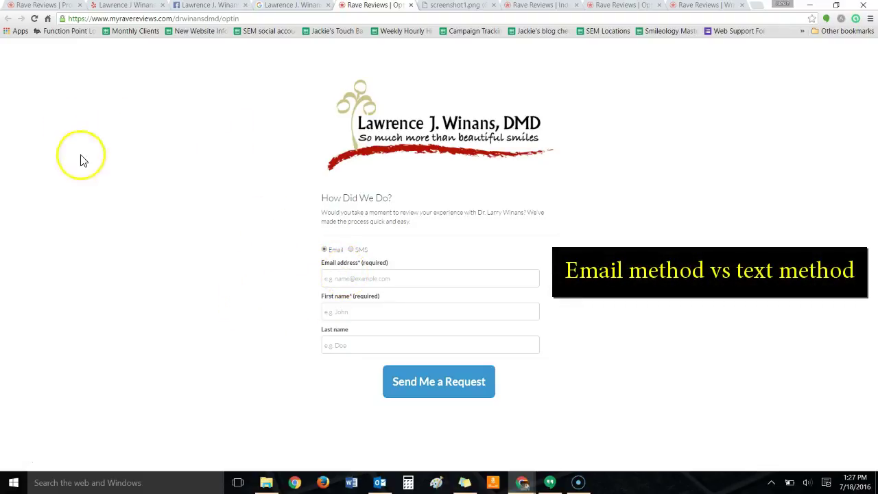
Open the email templates in the practice's review invites and view the initial request sent immediately
left_click(45, 4)
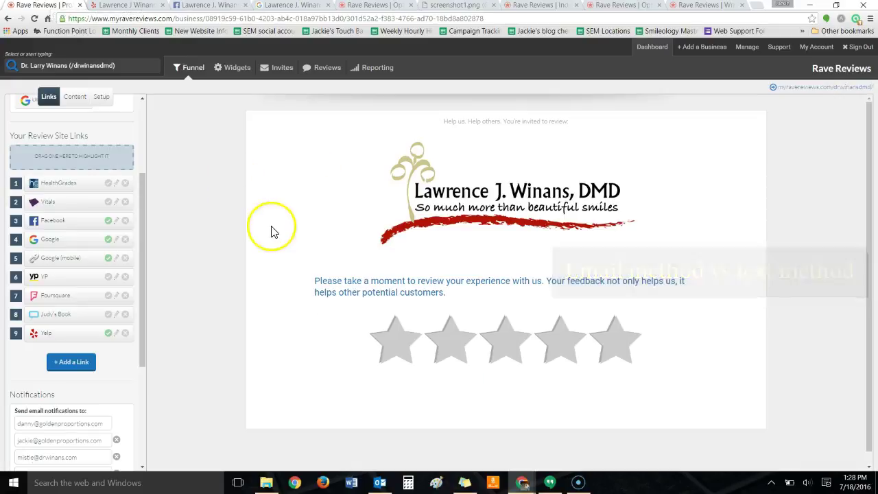
left_click(275, 67)
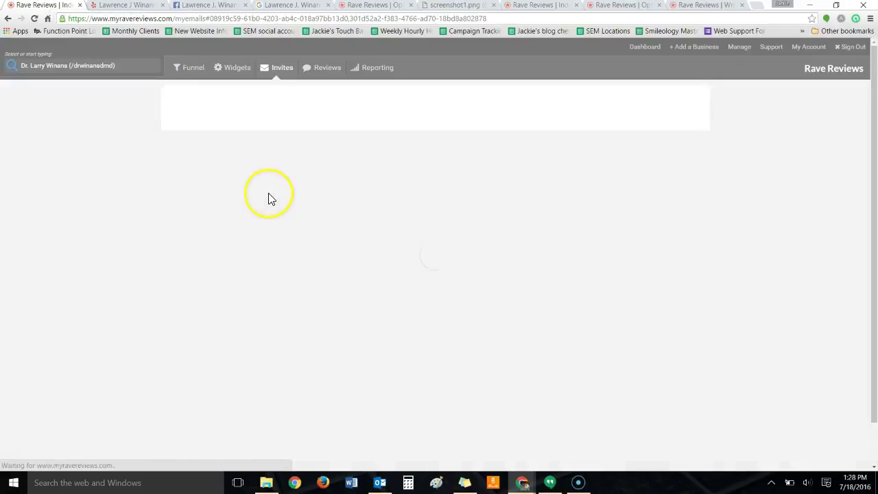
left_click(230, 136)
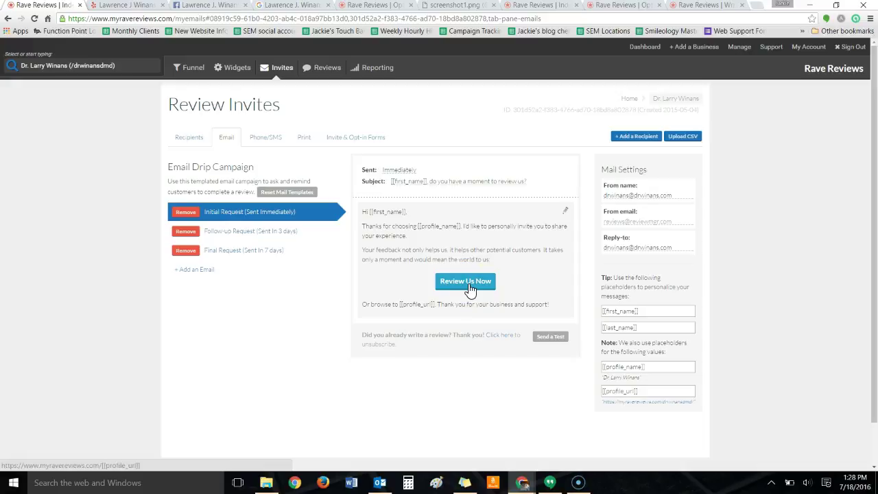
left_click(310, 334)
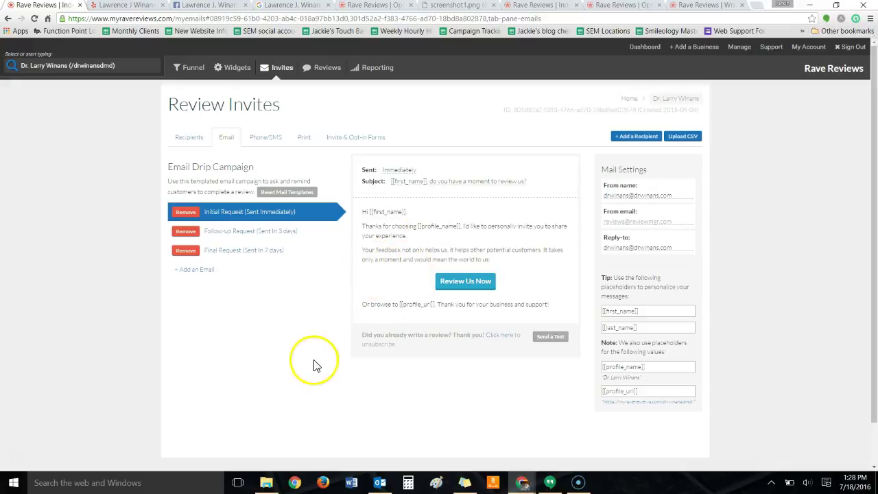
Review the follow-up request sent in 3 days and the final request sent in 7 days
left_click(250, 232)
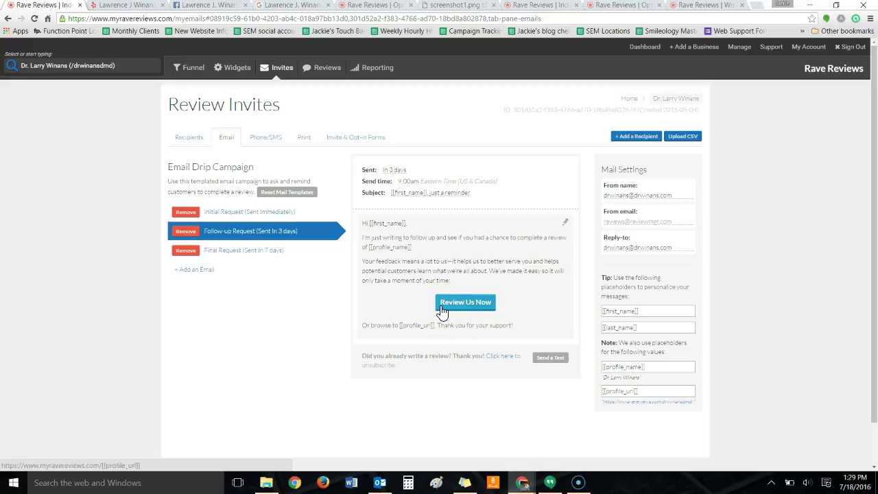
left_click(272, 252)
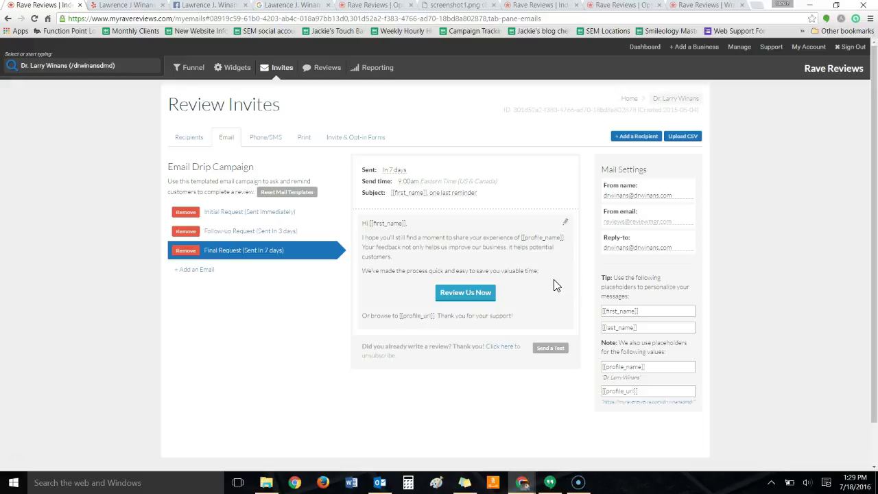
left_click(455, 247)
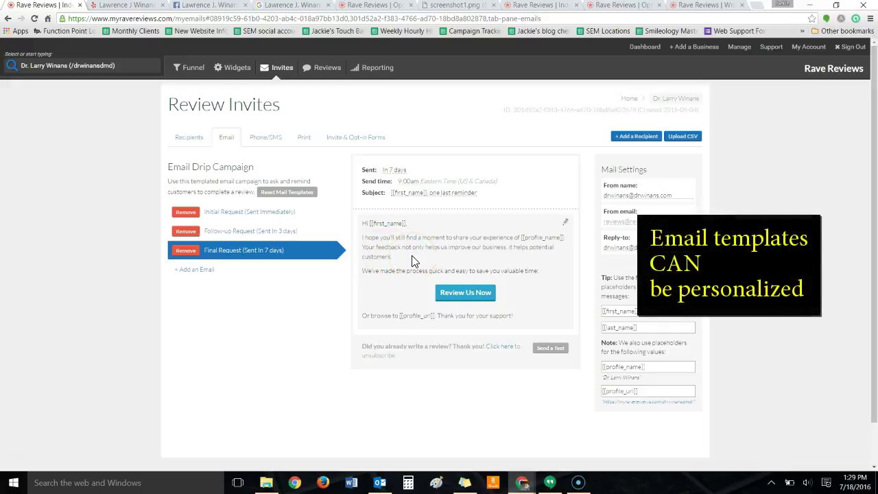
Open the body text of the final request email for editing and save it
left_click(566, 224)
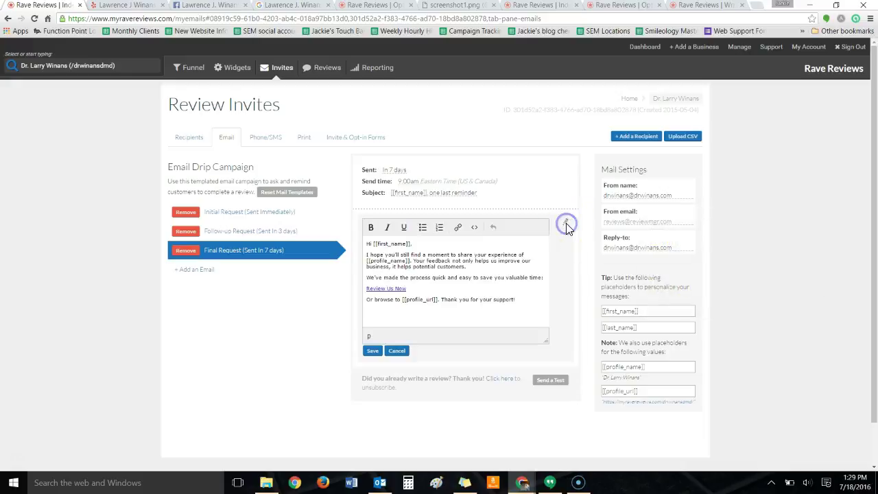
left_click(521, 294)
left_click(518, 285)
left_click(372, 350)
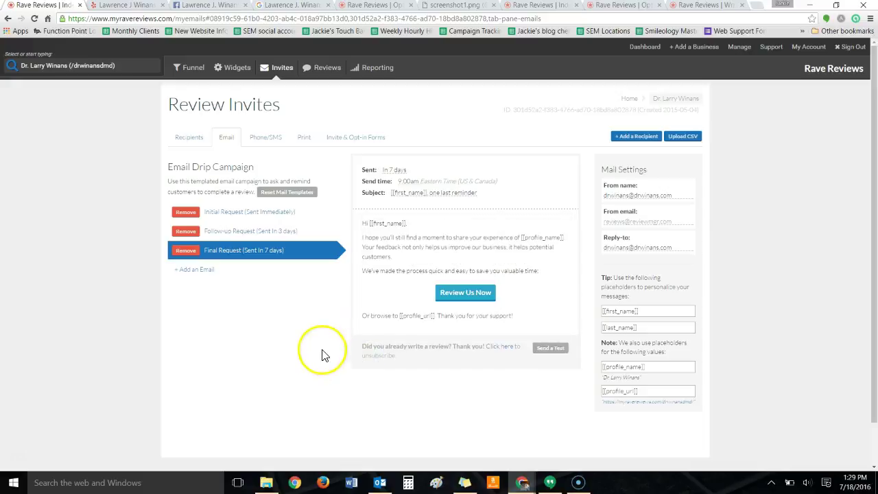
View the practice's SMS invitation template and return to the email templates
left_click(257, 141)
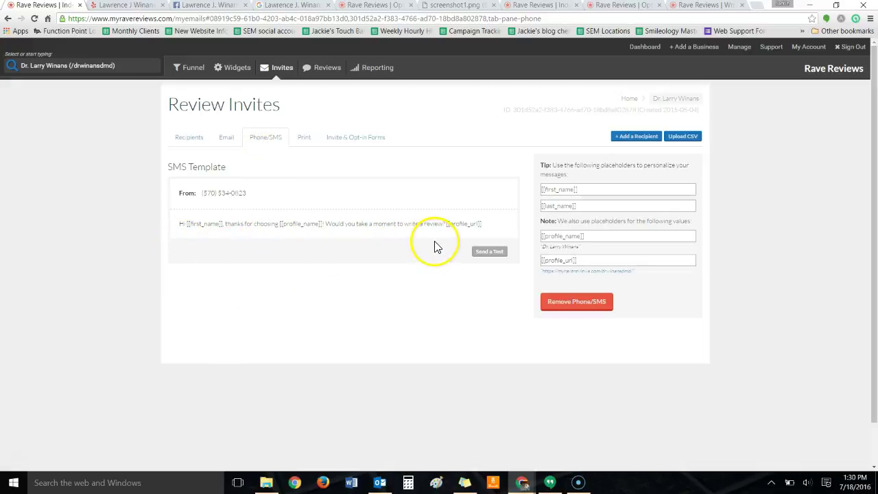
mouse_move(485, 225)
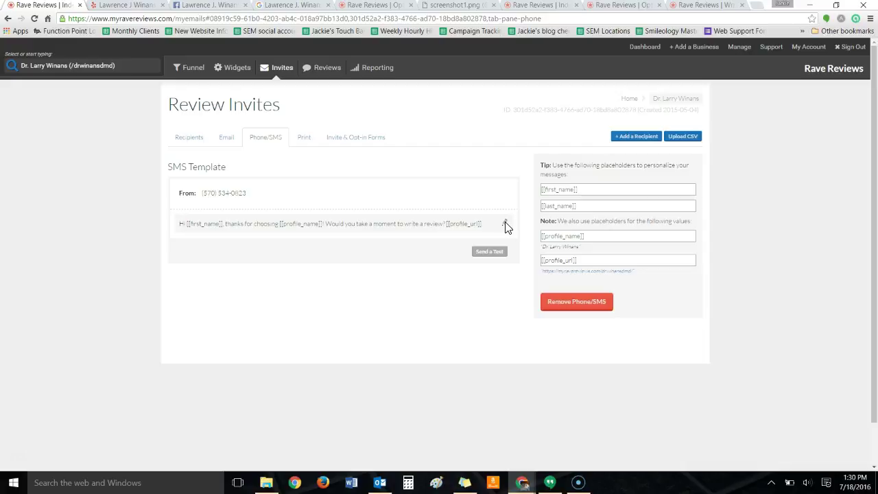
left_click(226, 138)
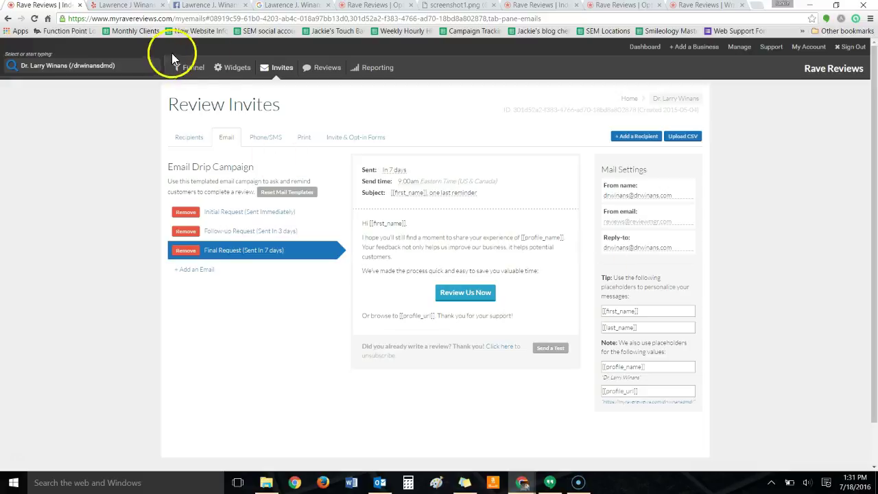
Open the practice's reviews and follow the respond option of the second Google review to read the owner responses on Google
left_click(324, 69)
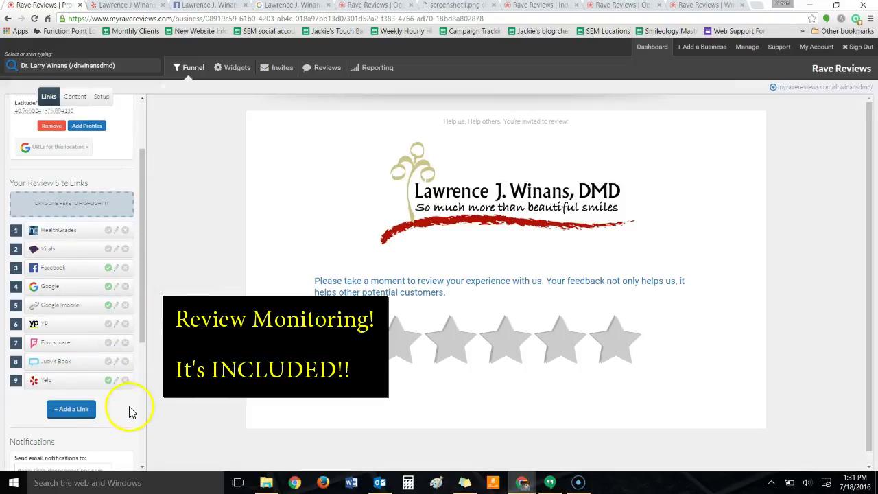
left_click(320, 69)
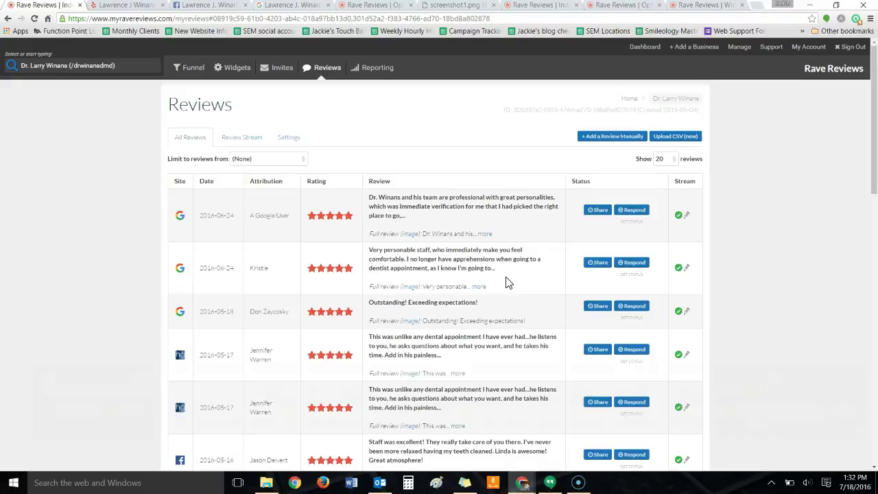
left_click(632, 264)
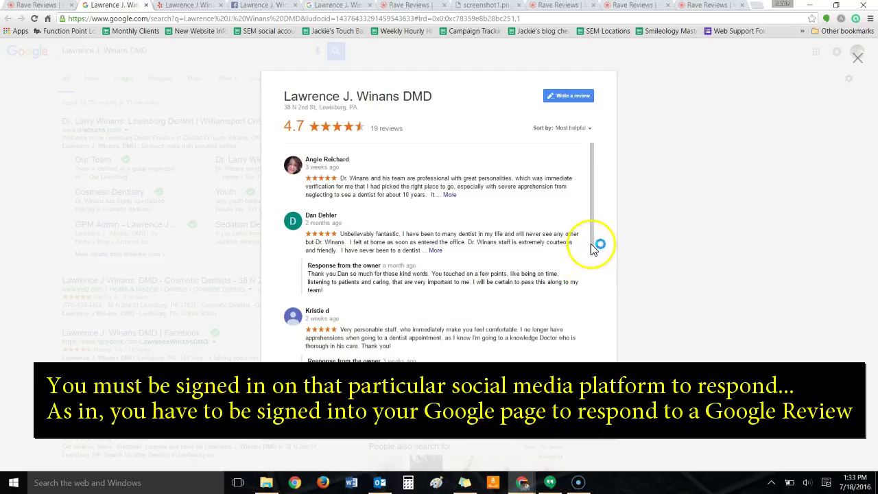
left_click_drag(592, 247, 597, 273)
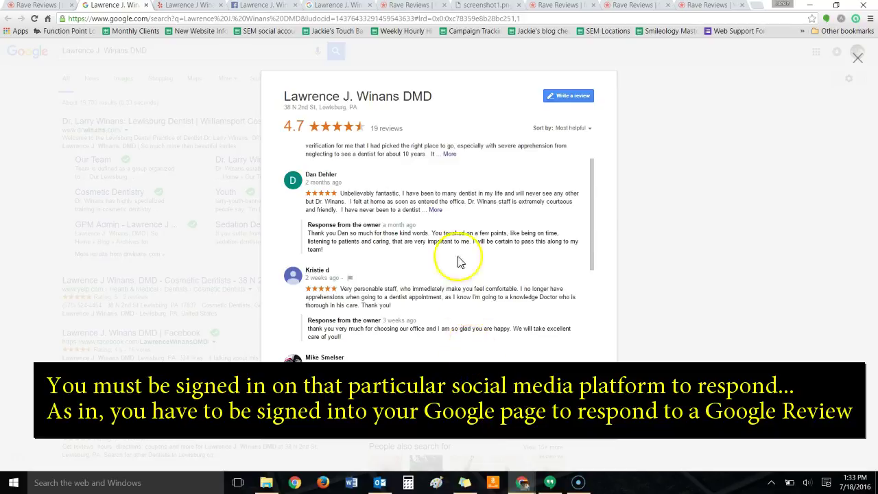
Return to the reviews list, view the Facebook share scheduling form for a 2016-05-17 review and cancel it
key("ctrl+1")
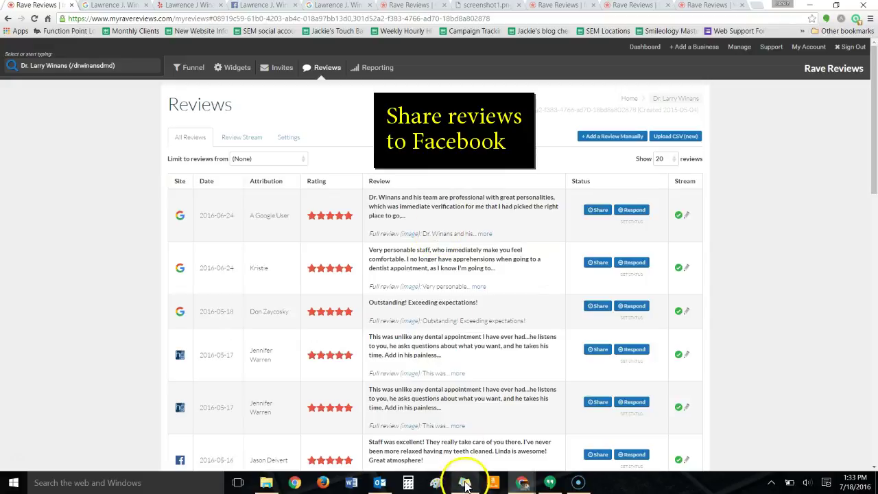
left_click(597, 355)
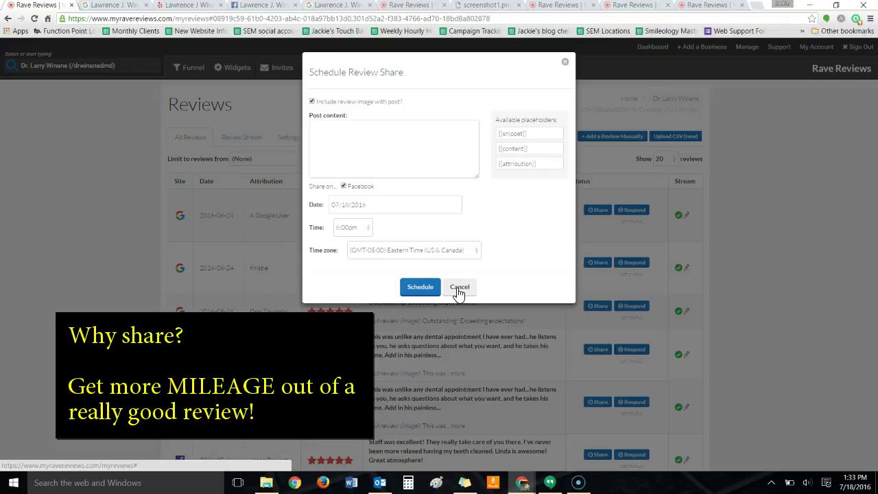
left_click(458, 290)
left_click(785, 291)
View the review stream's preview and embed code, and open the review alert settings
left_click(240, 137)
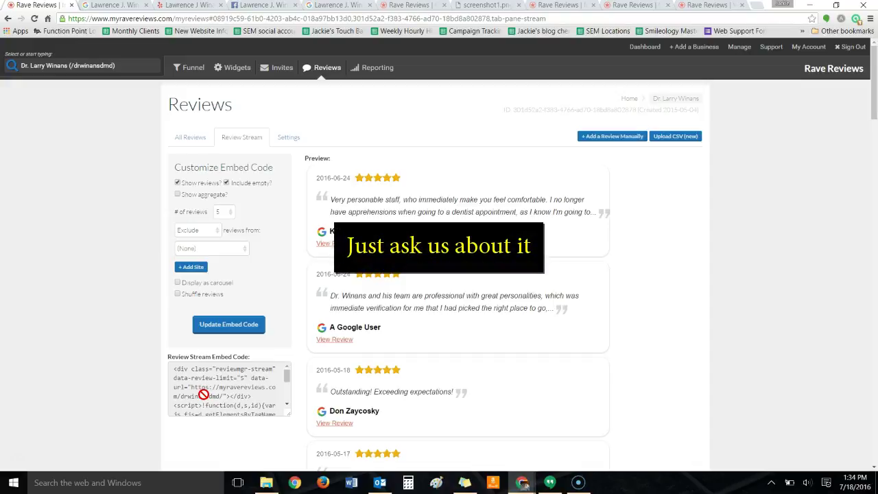
left_click(185, 388)
left_click(235, 385)
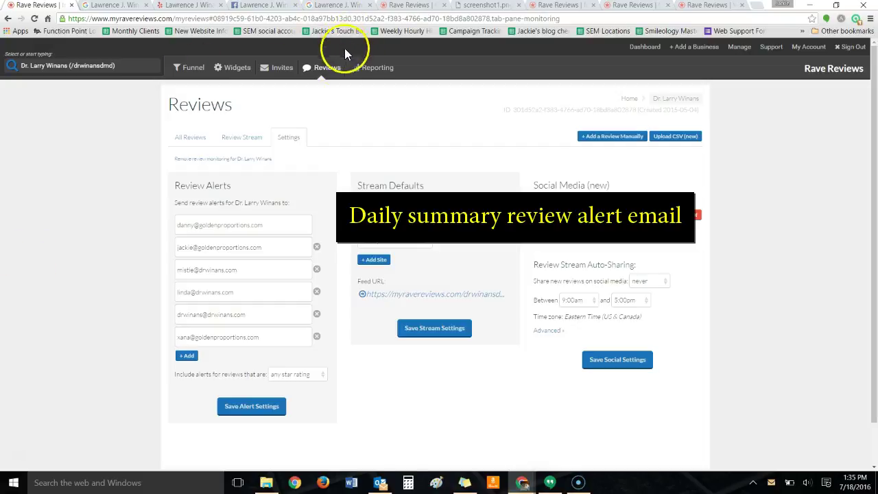
Return to the list of all reviews and look through its entries
left_click(193, 137)
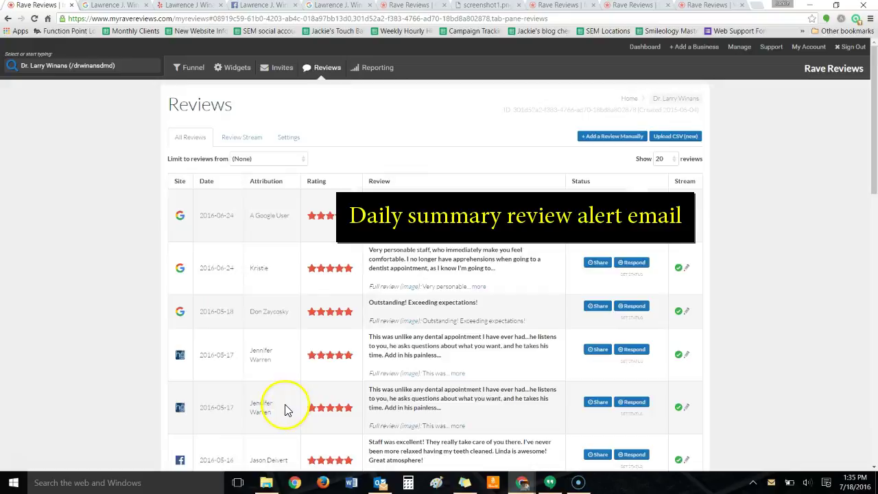
scroll(295, 402, "down", 3)
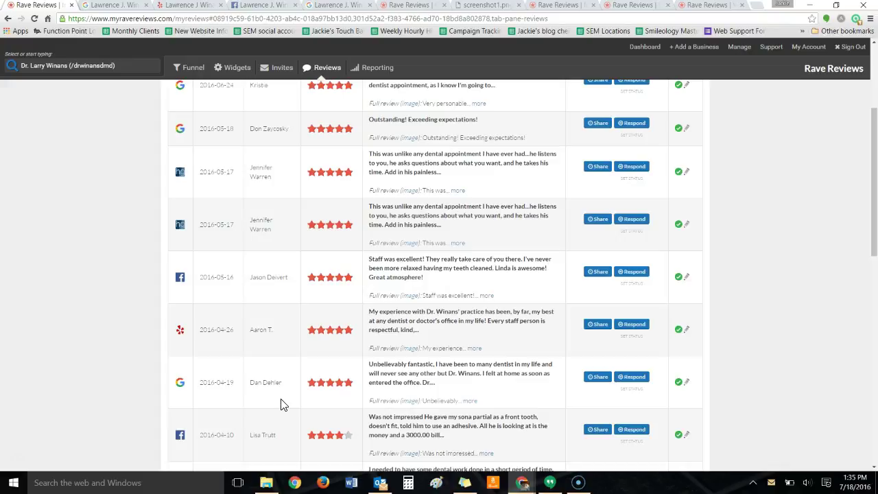
scroll(54, 248, "up", 3)
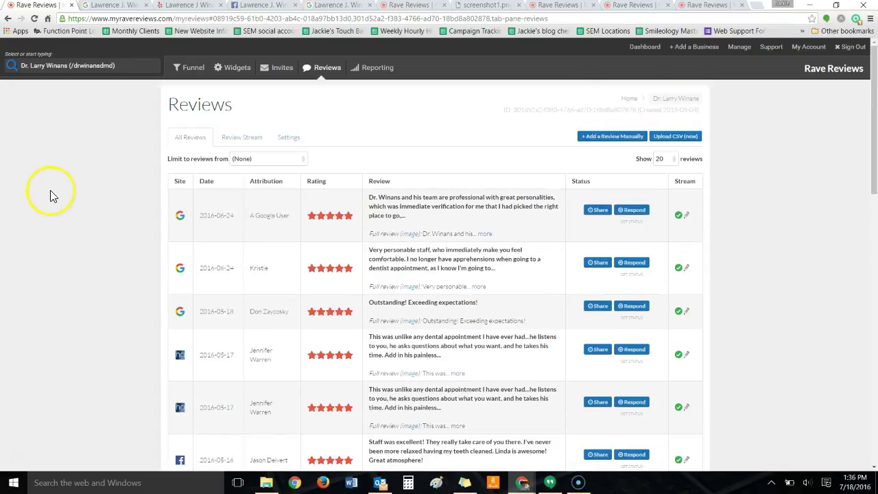
Open the invite recipients, look through the inactive ones and view the recipients' activity
left_click(287, 69)
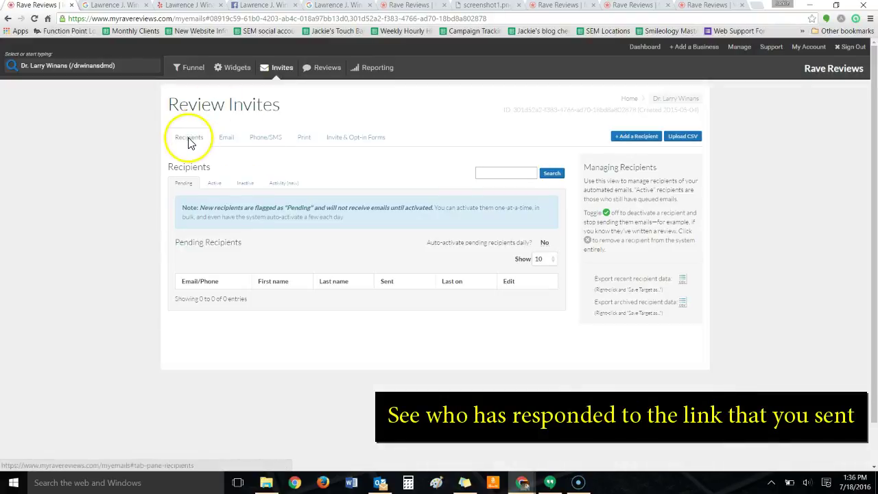
left_click(245, 183)
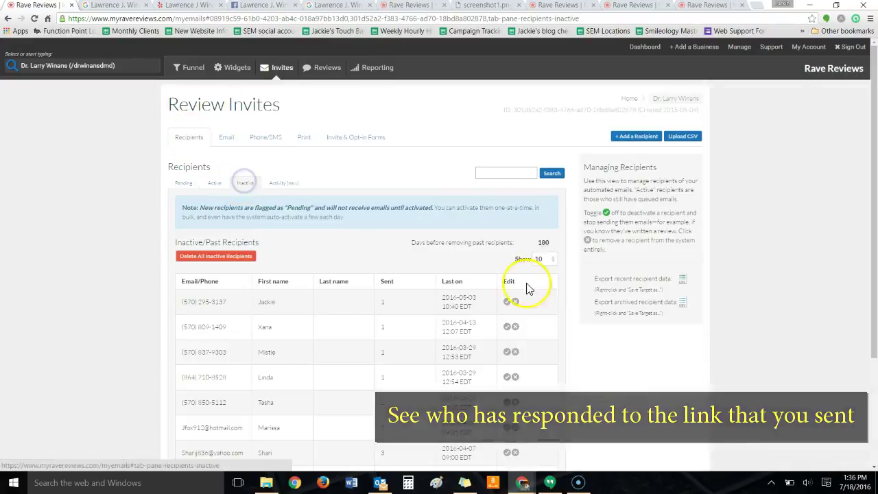
scroll(386, 336, "down", 2)
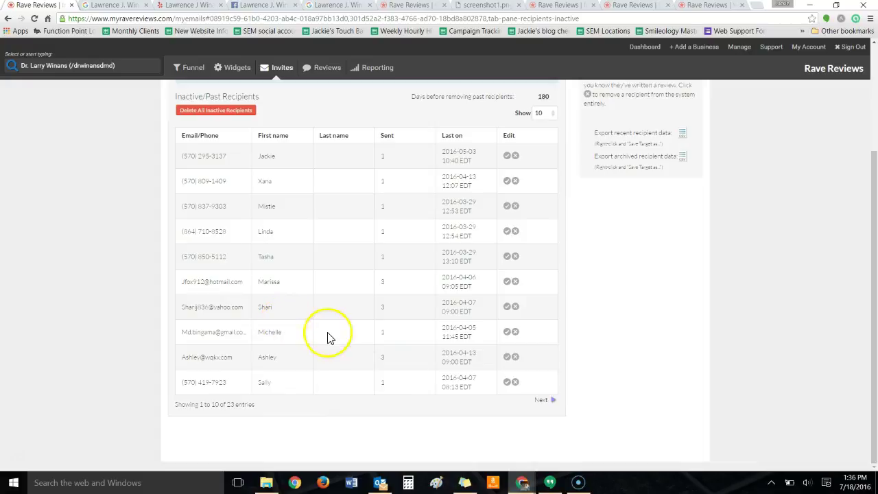
scroll(350, 367, "up", 3)
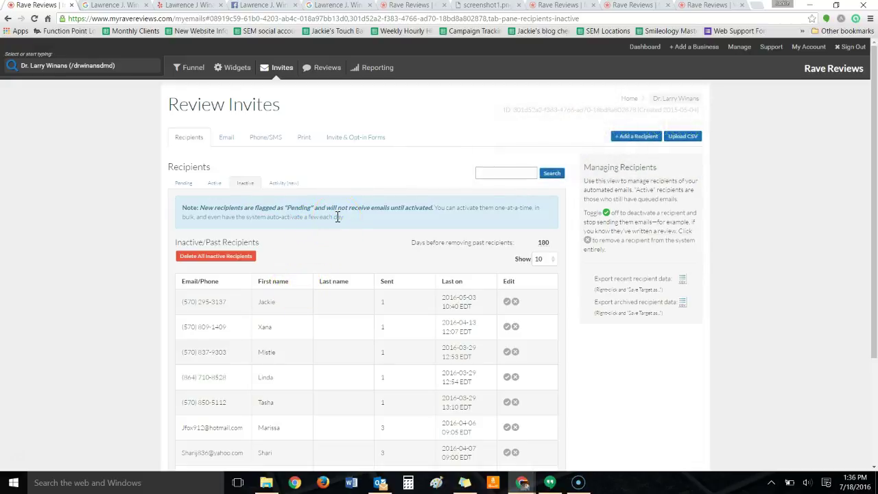
left_click(343, 245)
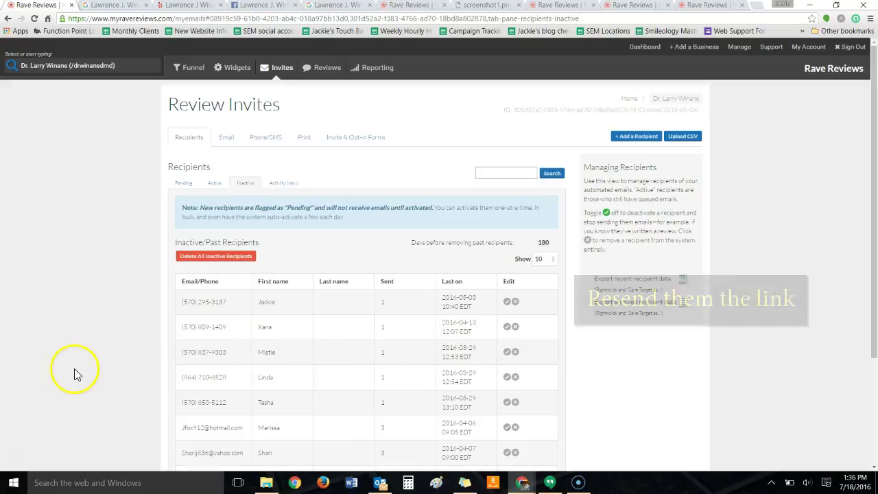
scroll(74, 368, "down", 2)
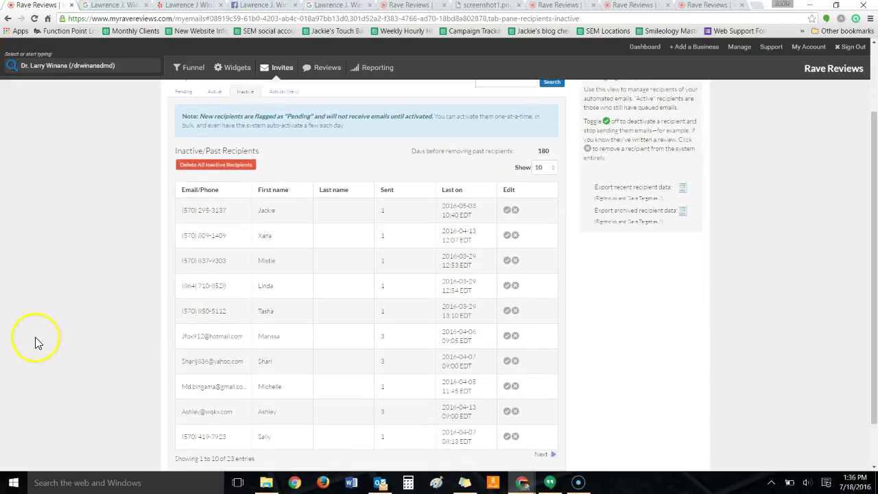
scroll(54, 327, "up", 2)
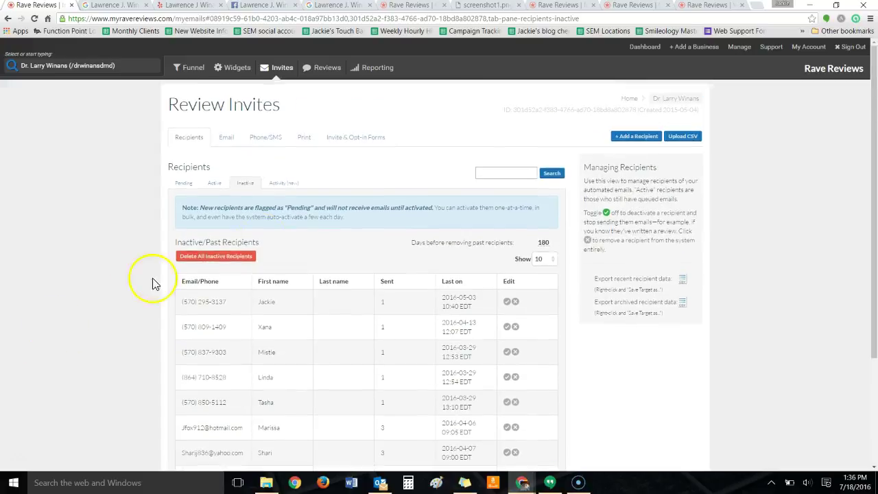
left_click(292, 185)
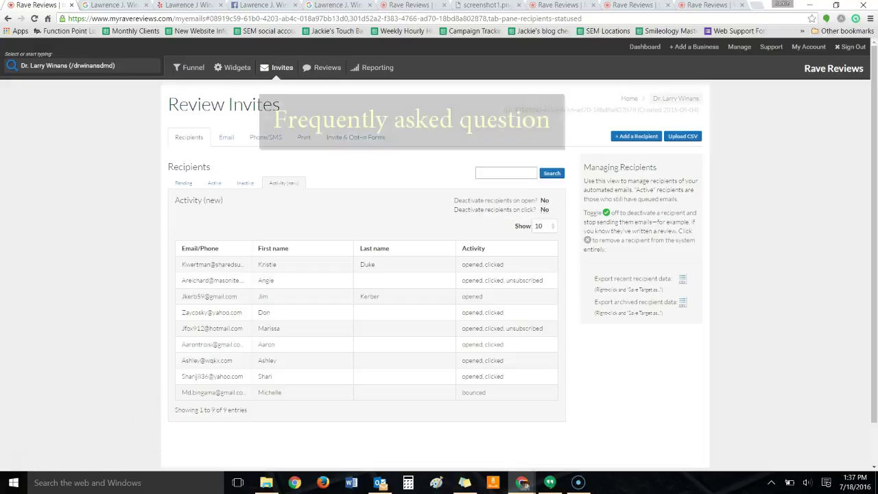
Open the funnel and look over the office locations on Northcutt Dental Practice's shared review page
left_click(182, 68)
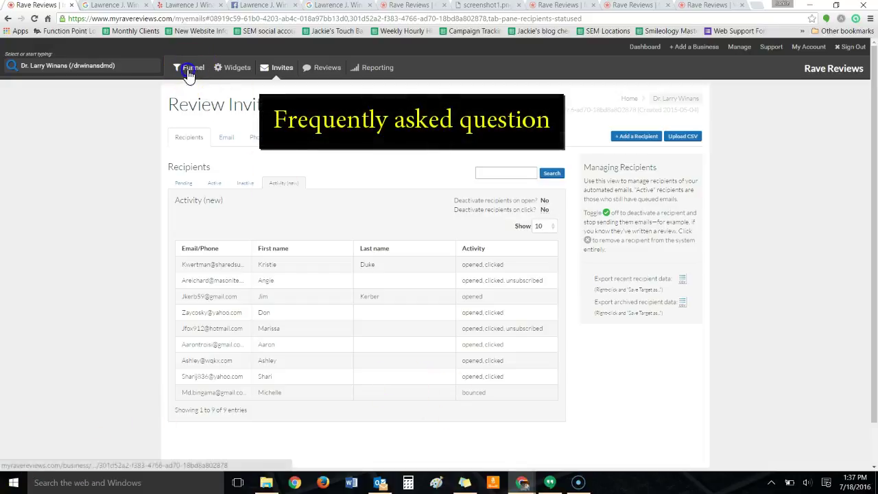
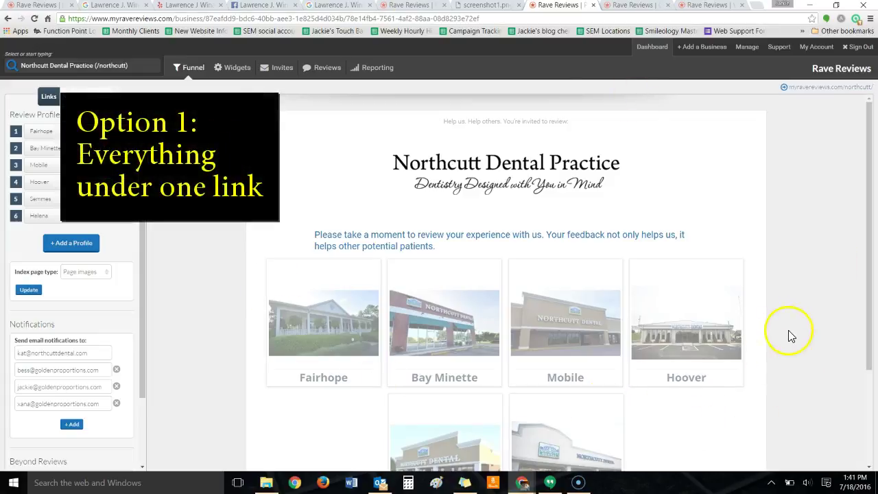
scroll(788, 333, "down", 3)
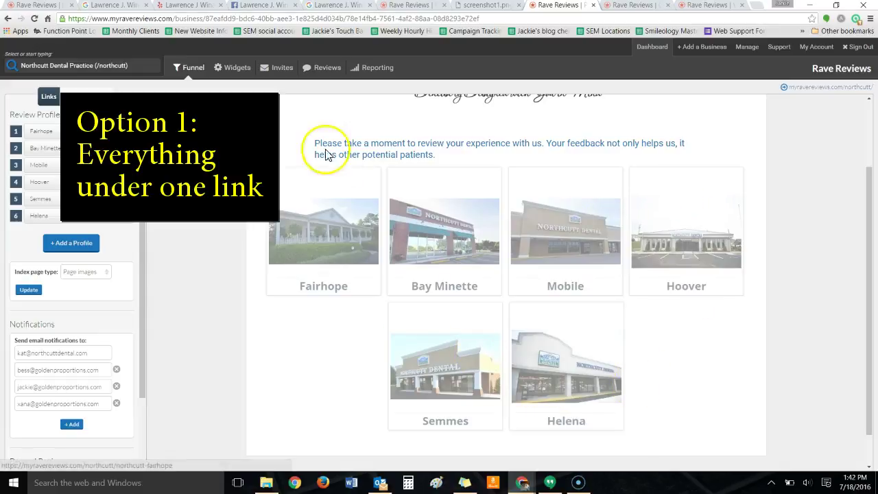
left_click(320, 379)
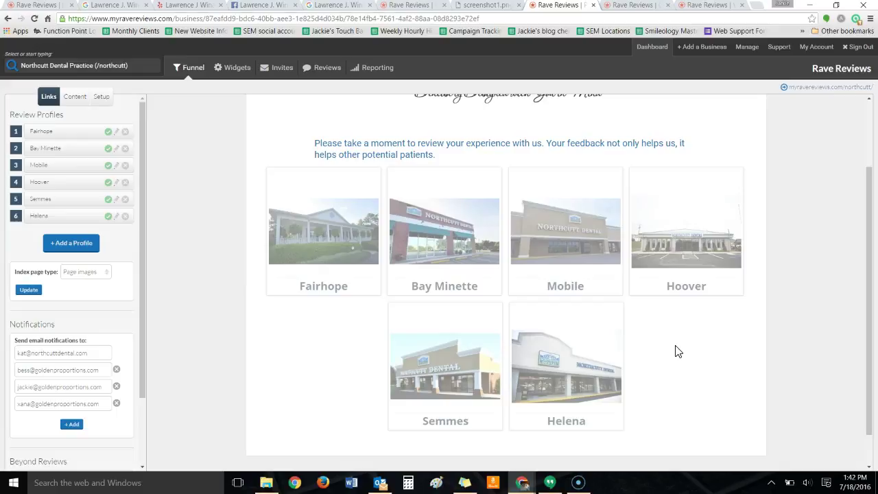
View the Mobile location's own opt-in form, highlighting its web address and the location name in the intro text
key("ctrl+Tab")
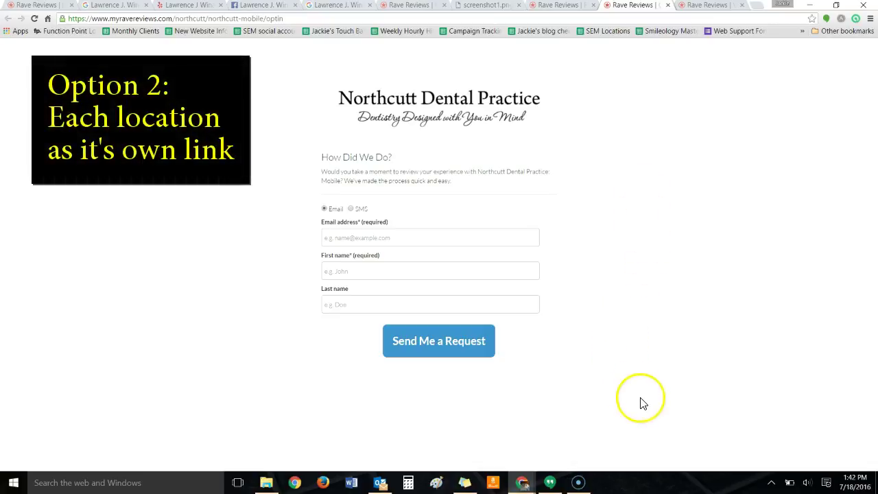
left_click(296, 19)
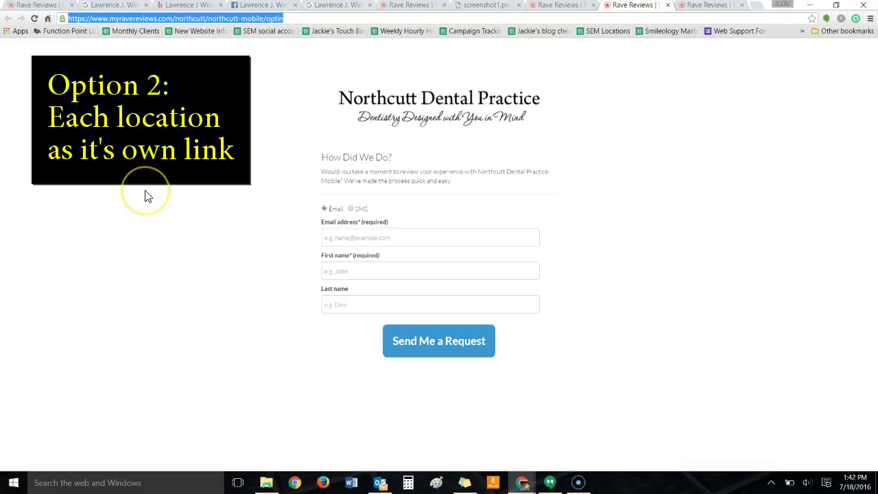
left_click(512, 182)
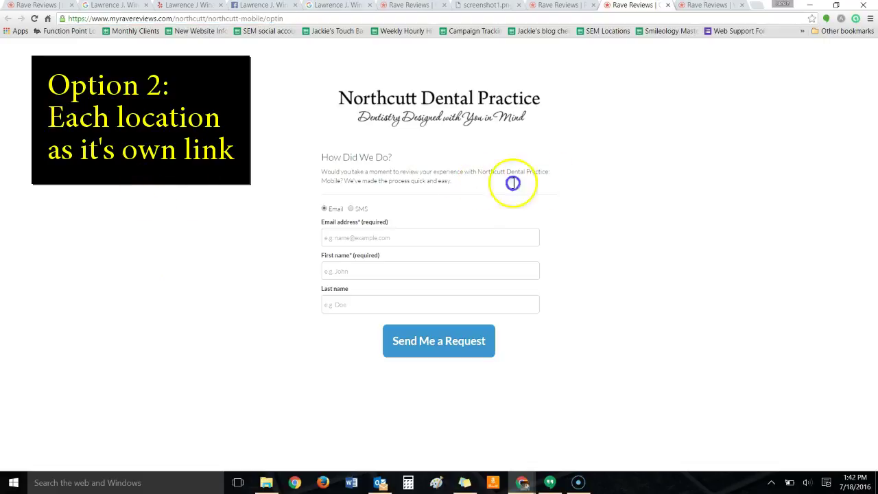
left_click_drag(317, 182, 345, 181)
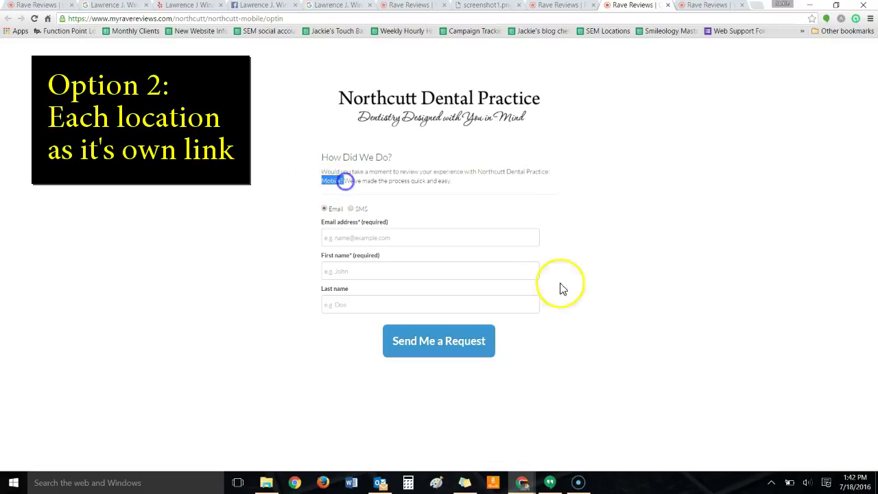
left_click(618, 291)
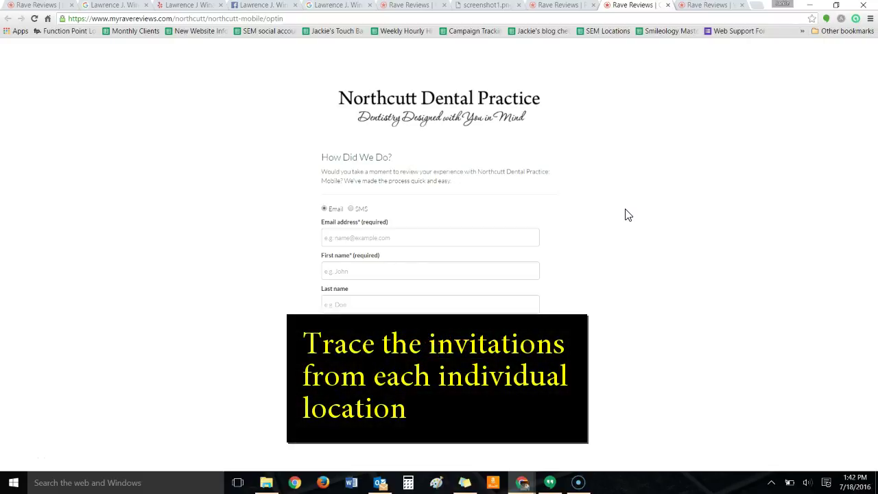
Revisit Northcutt Dental Practice's funnel page and switch back to the first practice's reviews list
left_click(573, 5)
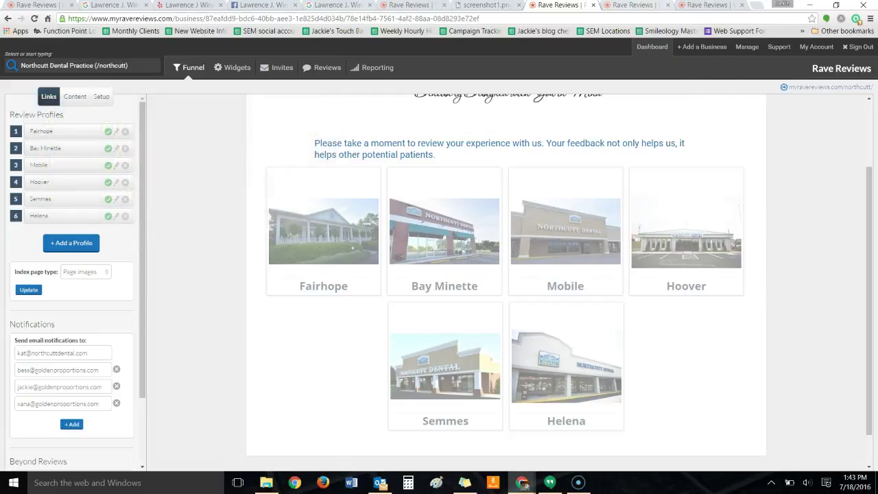
key("ctrl+Tab")
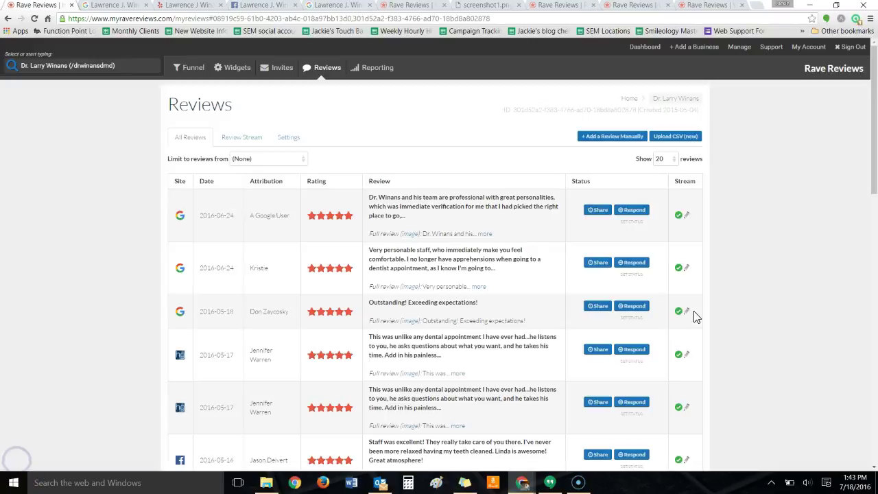
Open the practice's widgets and look over the landing page widget, QR code and "Review us" button embed code
left_click(235, 67)
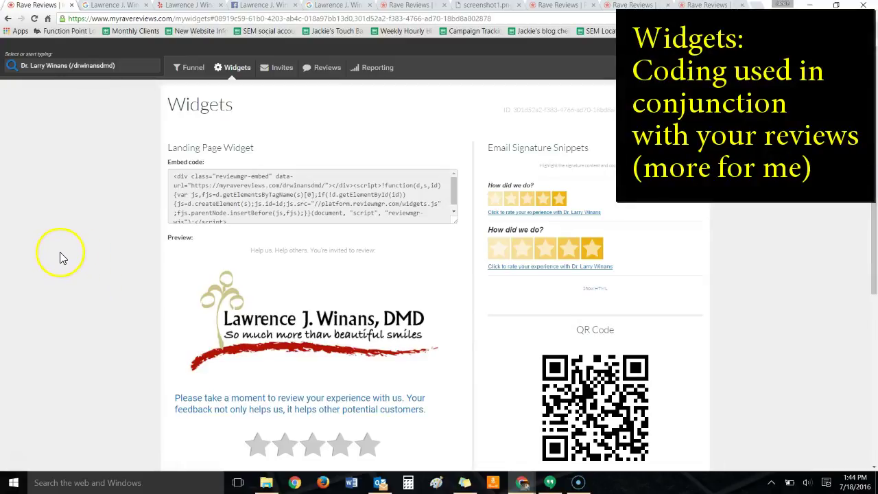
scroll(65, 254, "down", 1)
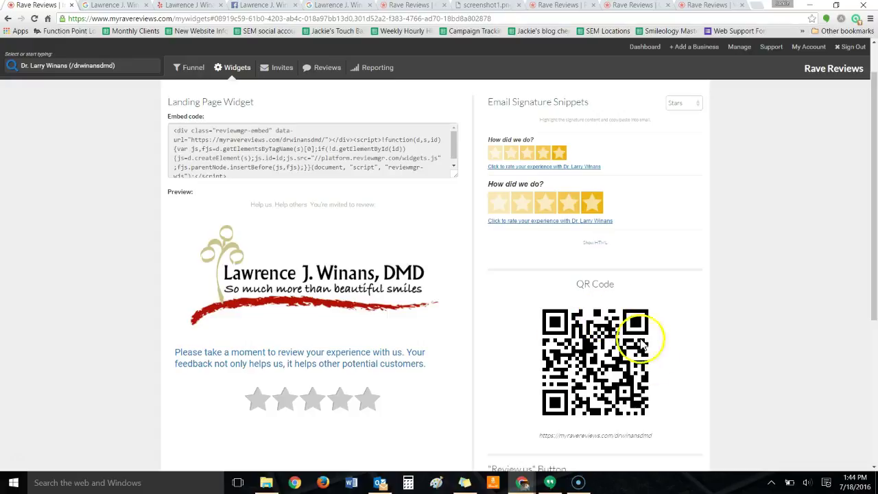
scroll(683, 358, "down", 2)
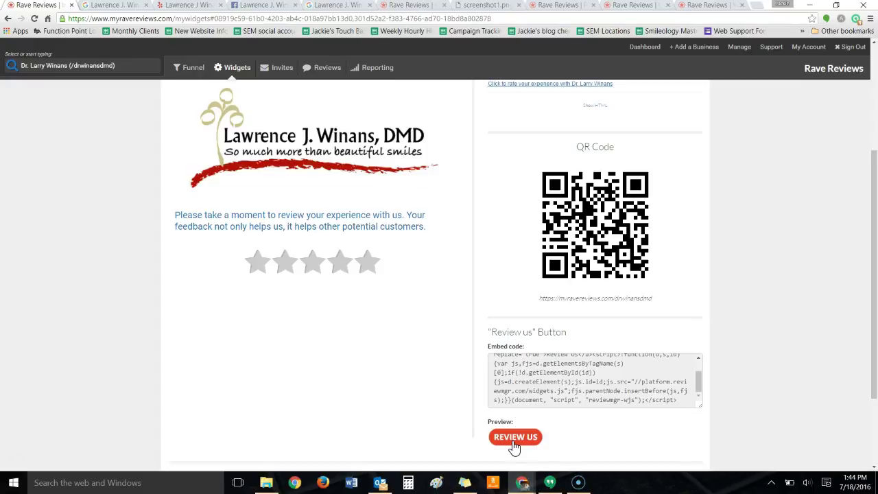
left_click(519, 437)
left_click_drag(522, 420, 741, 411)
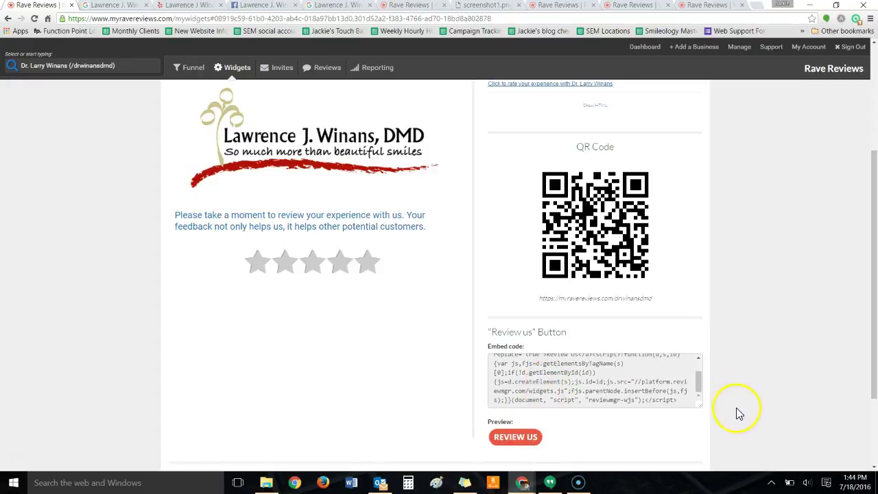
scroll(739, 406, "up", 3)
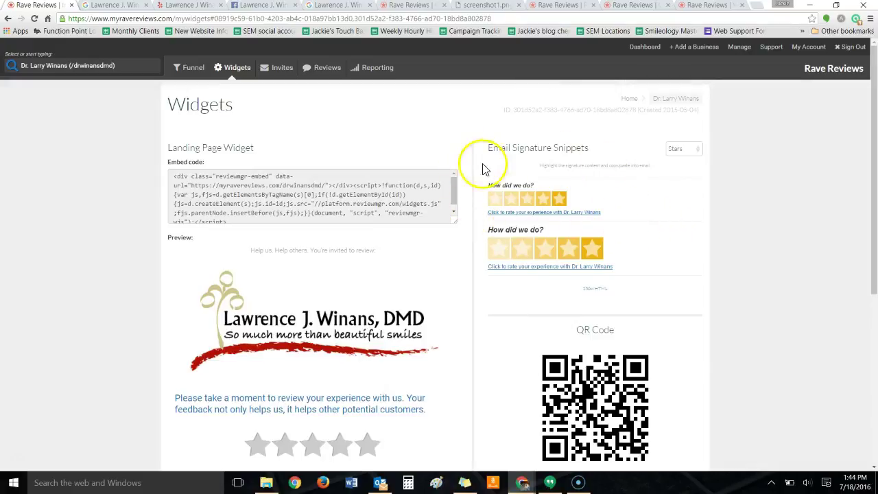
Highlight the smaller star email signature snippet, then follow its four-star rating link and return to the widgets
left_click_drag(486, 184, 618, 217)
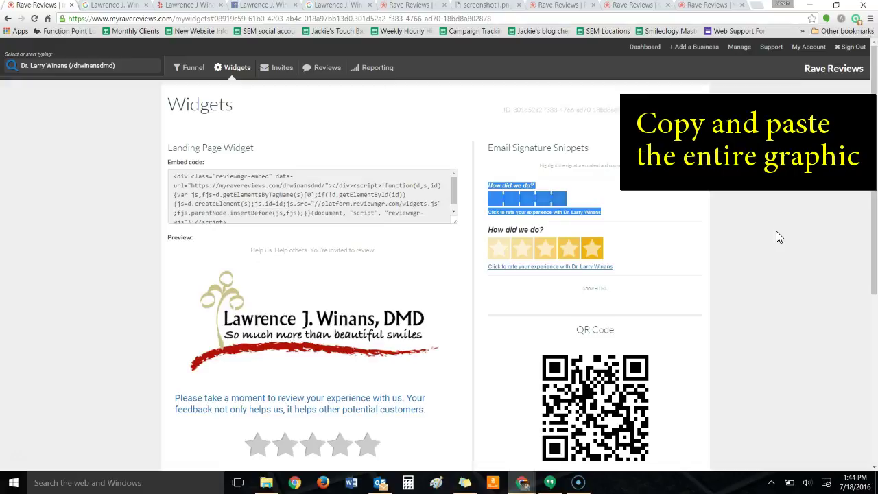
left_click(680, 207)
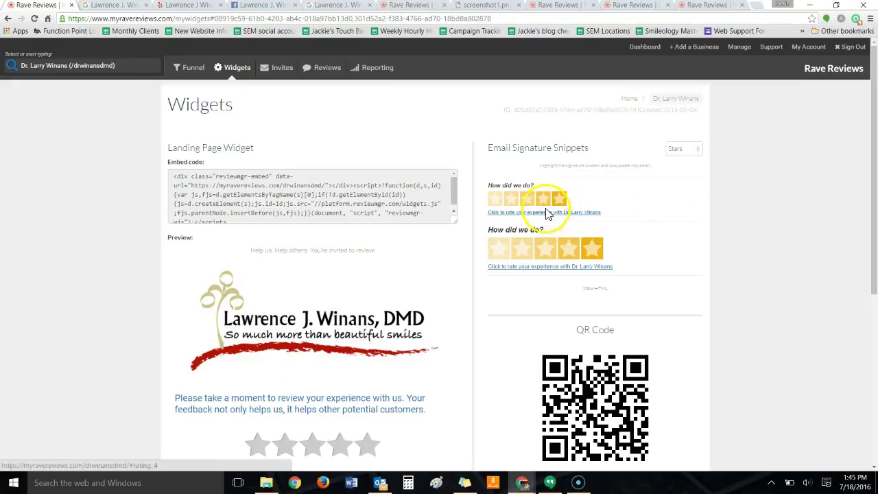
left_click(546, 205)
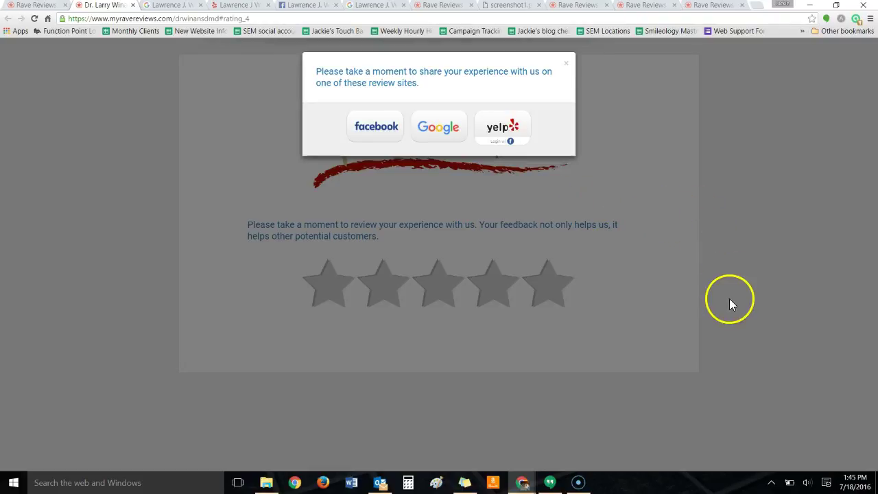
left_click(35, 5)
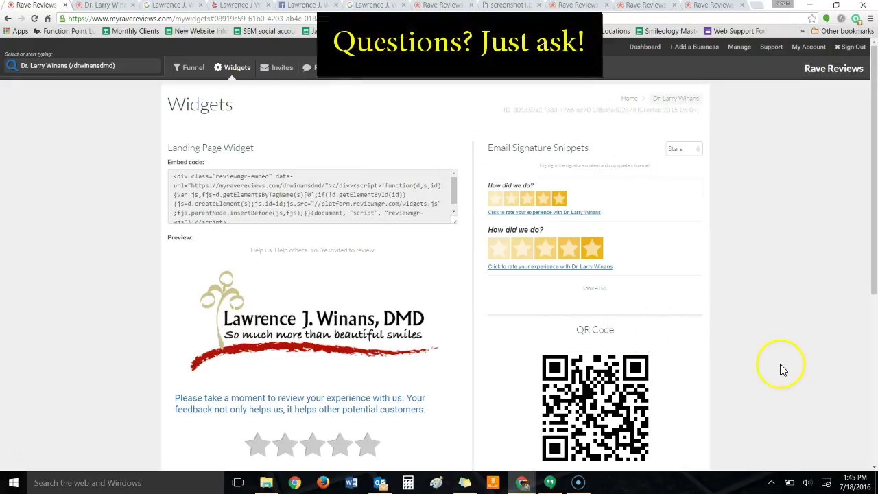
Return to the practice's funnel and look through its review site links and email notification recipients
key("alt+Left")
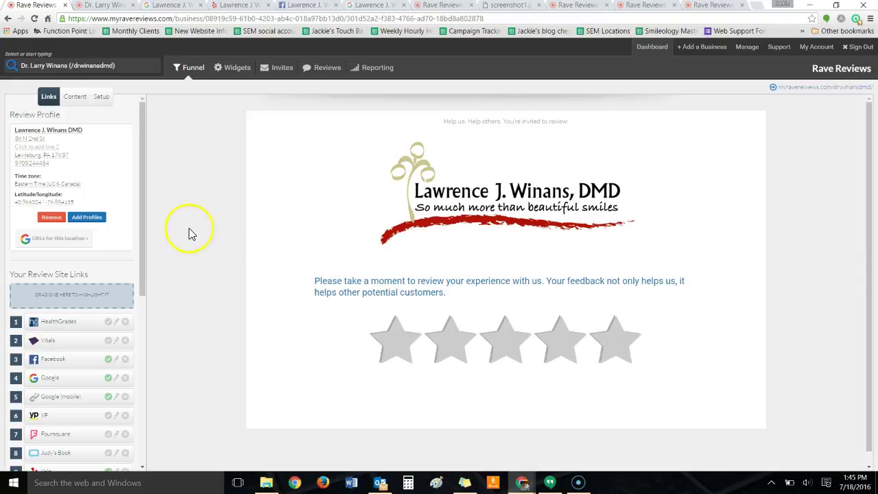
left_click_drag(142, 278, 171, 447)
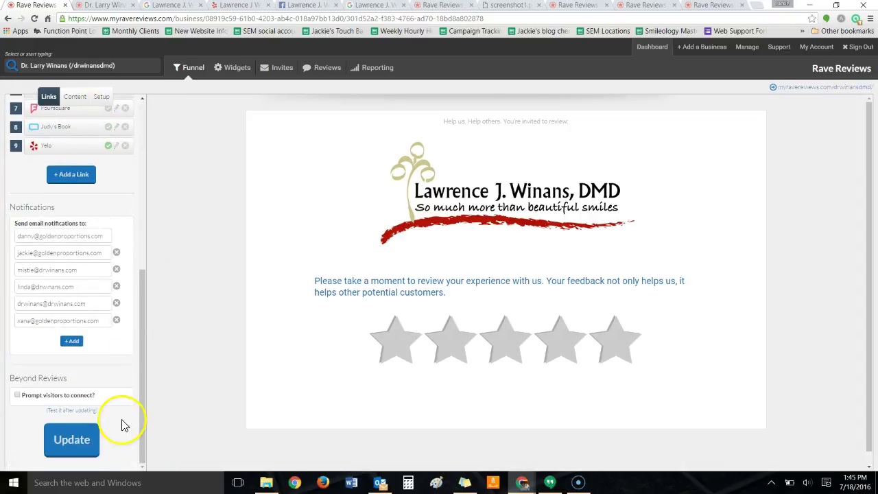
left_click_drag(142, 418, 175, 220)
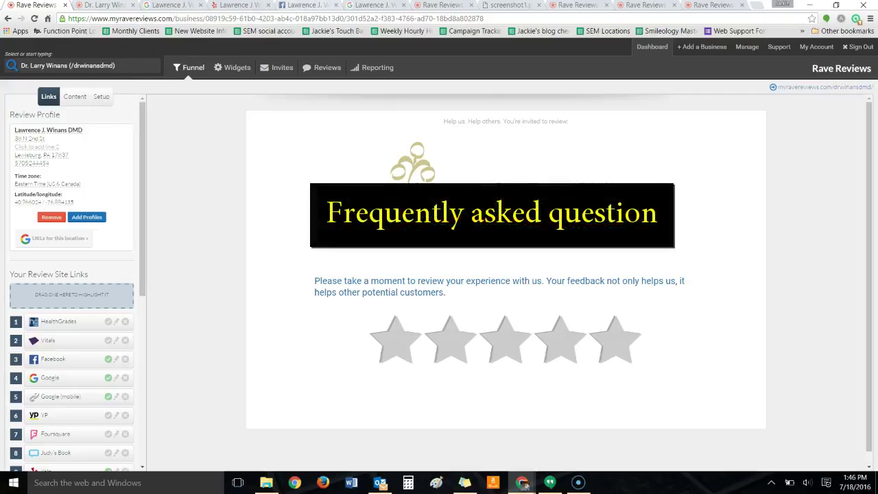
Highlight the web address of the practice's opt-in page, then open that page from the Opt-in Form link among the review invites
left_click(442, 5)
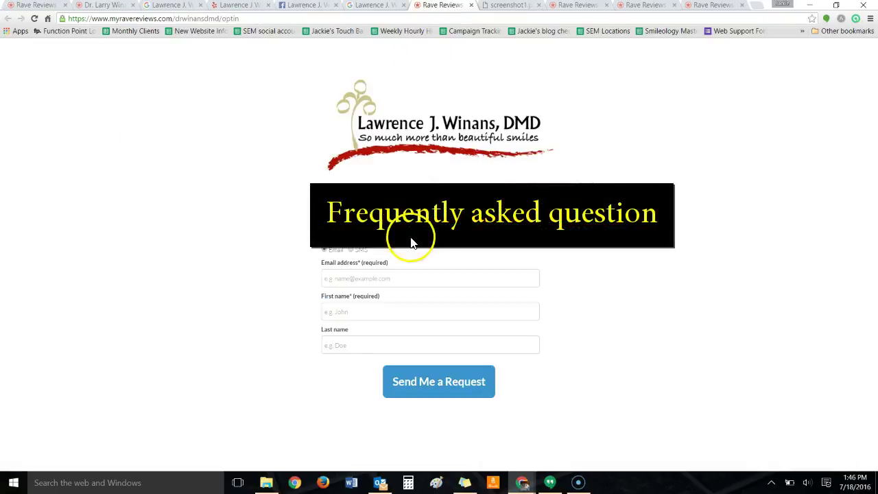
left_click(216, 18)
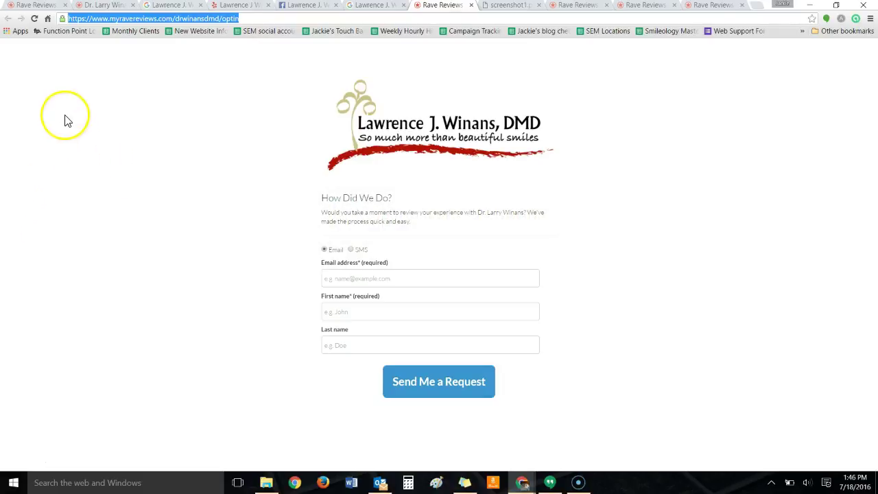
key("ctrl+1")
left_click(278, 69)
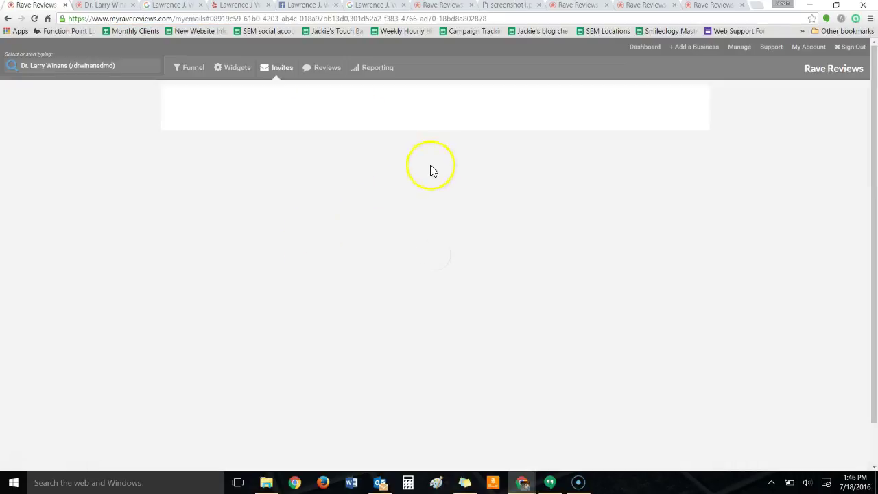
left_click(369, 135)
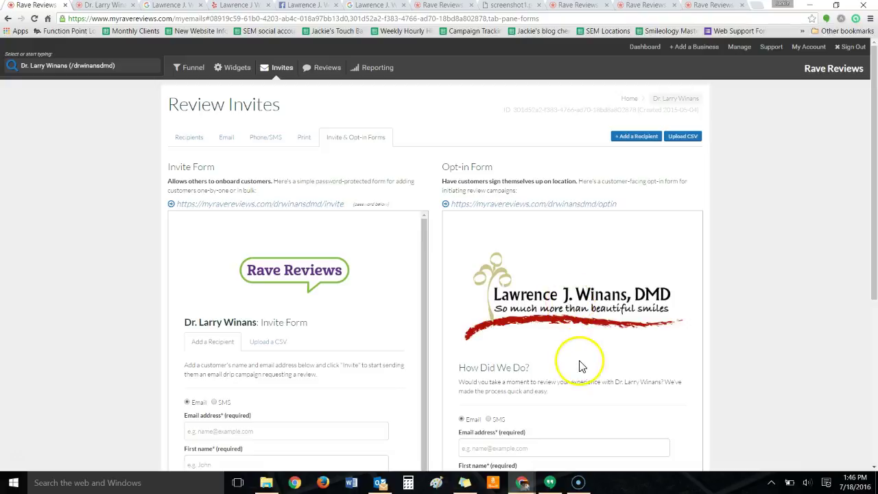
left_click(580, 204)
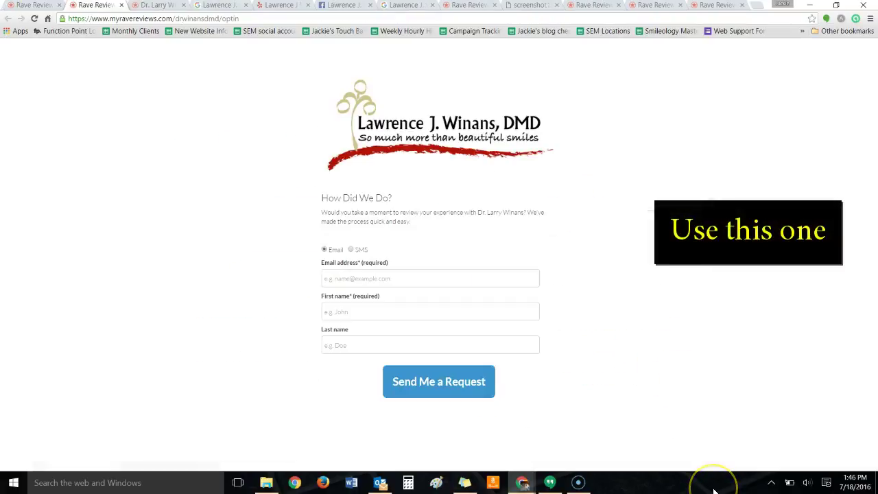
Compare the fields of the Invite Form and the Opt-in Form, then revisit the practice's standalone opt-in page
key("ctrl+shift+Tab")
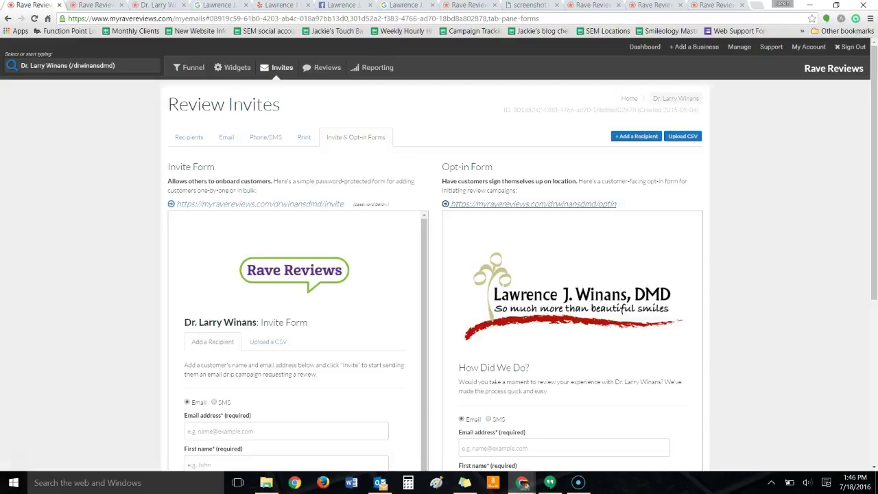
scroll(99, 330, "down", 2)
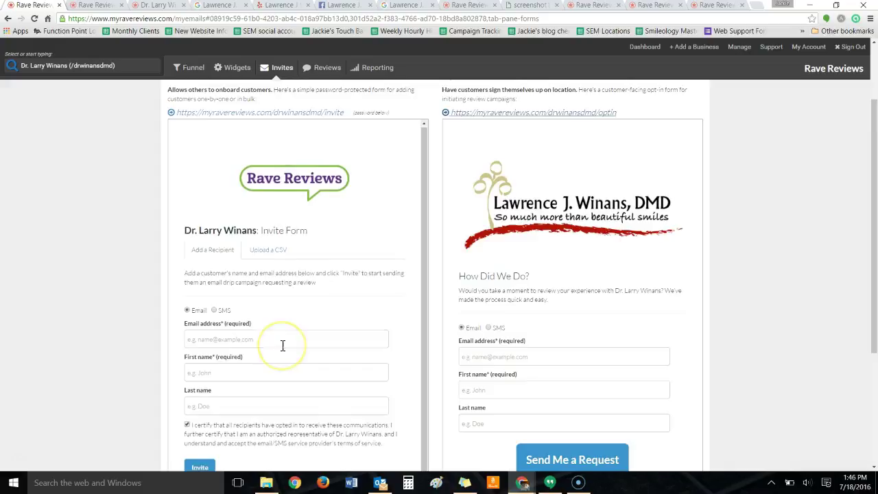
scroll(284, 348, "down", 1)
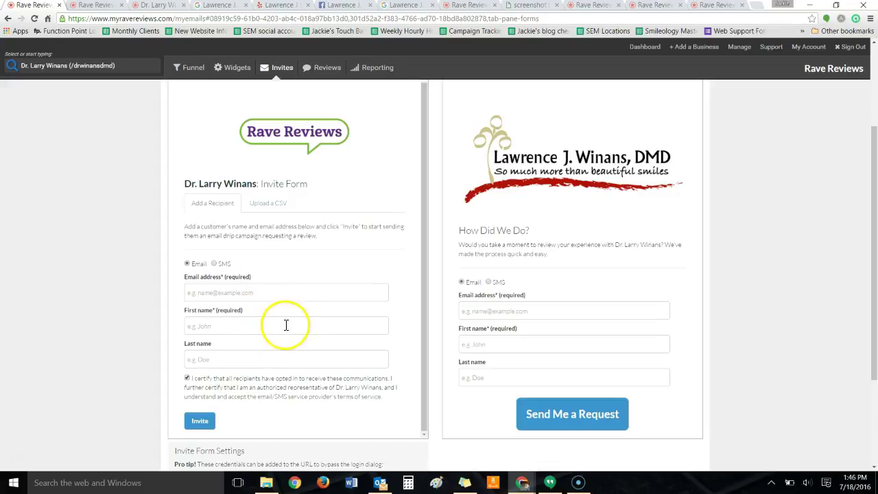
scroll(286, 325, "up", 3)
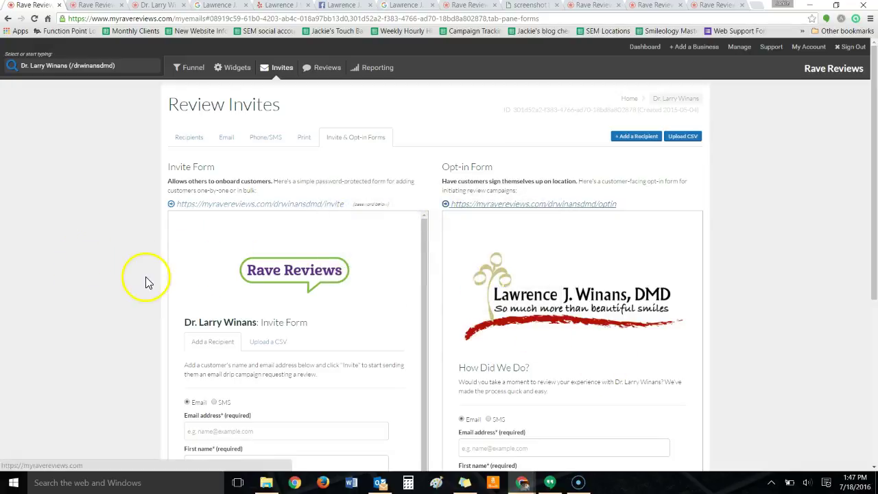
scroll(116, 309, "down", 2)
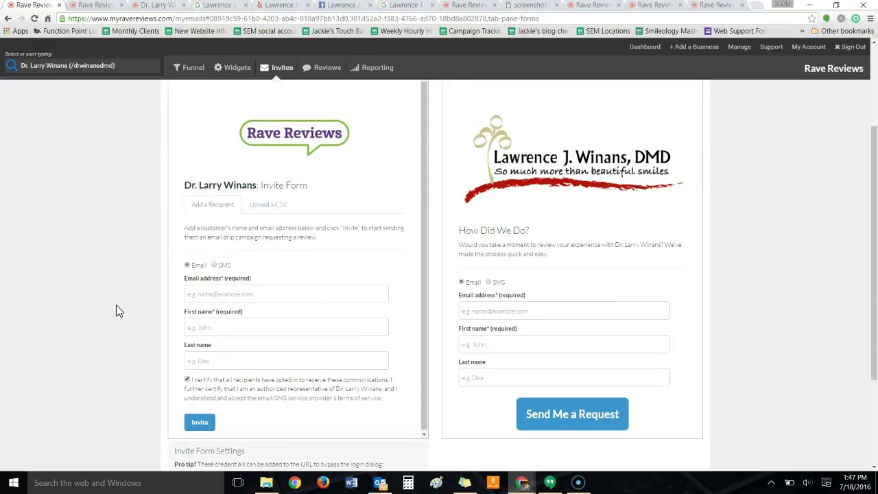
scroll(738, 387, "up", 2)
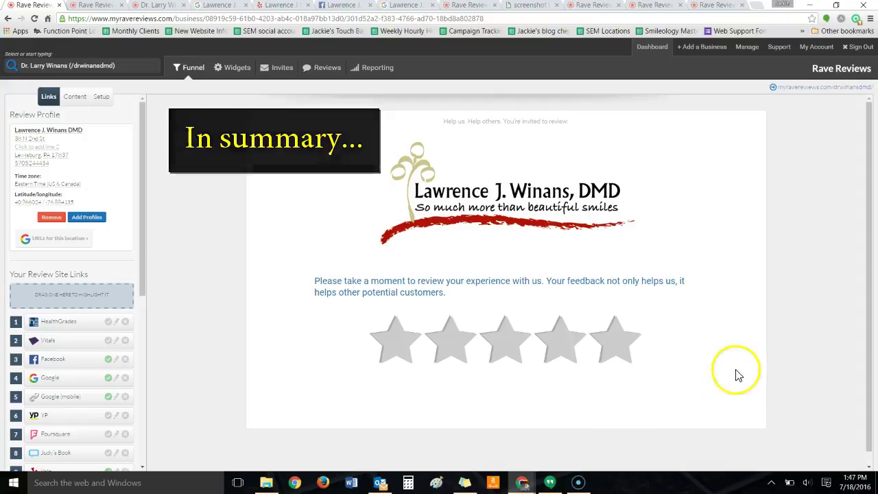
left_click(469, 4)
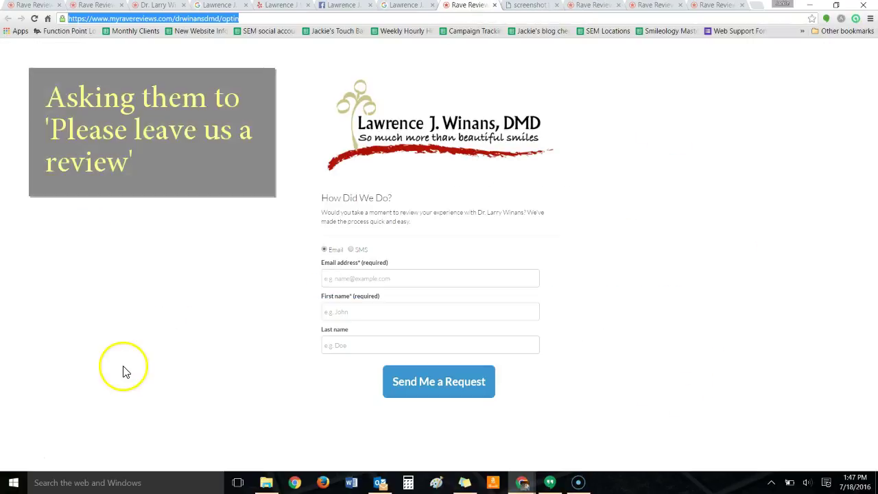